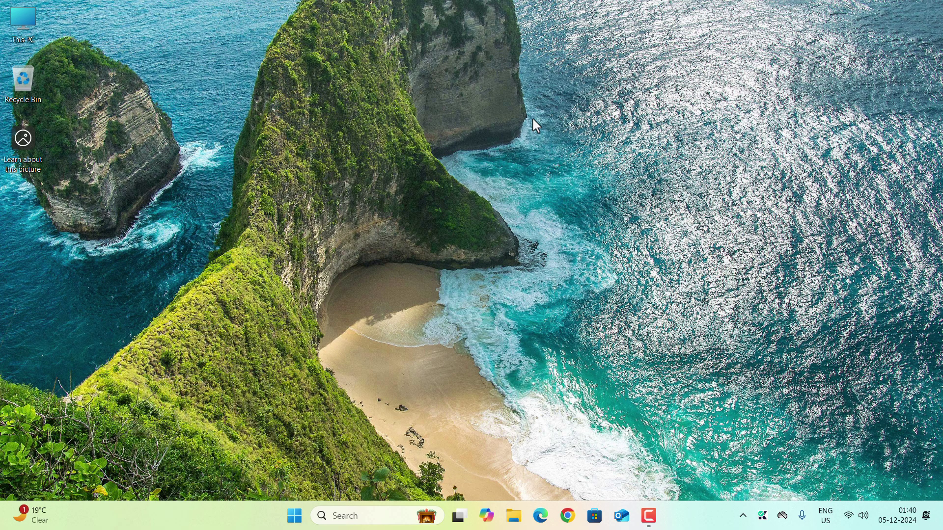
- Launch Chrome from the taskbar so a new blank tab is ready
left_click(569, 516)
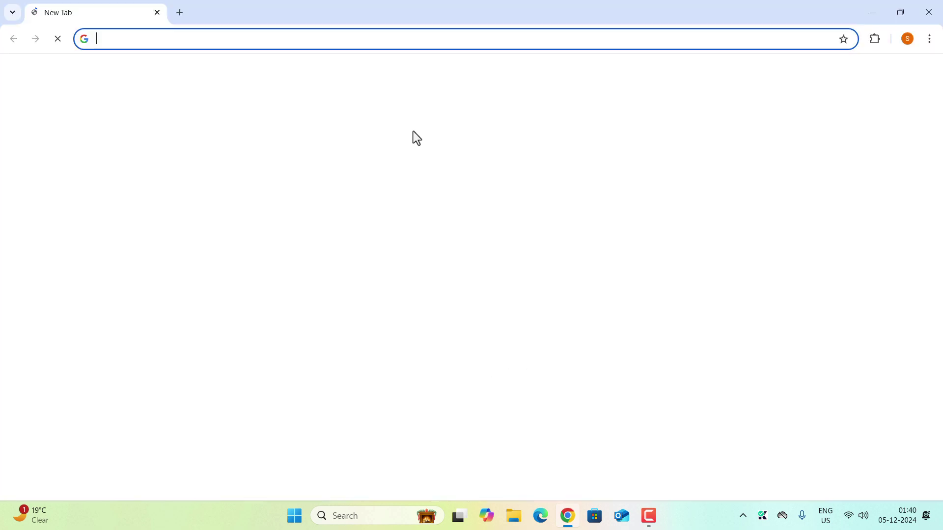
- Search for 'tiny 11 internet archive' and open the Tiny11 item on archive.org
left_click(269, 39)
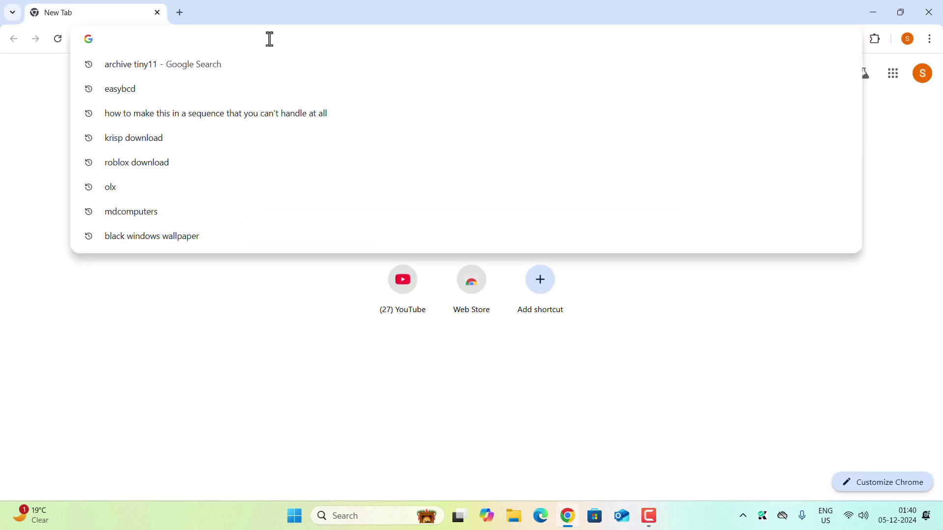
type("tiny 11")
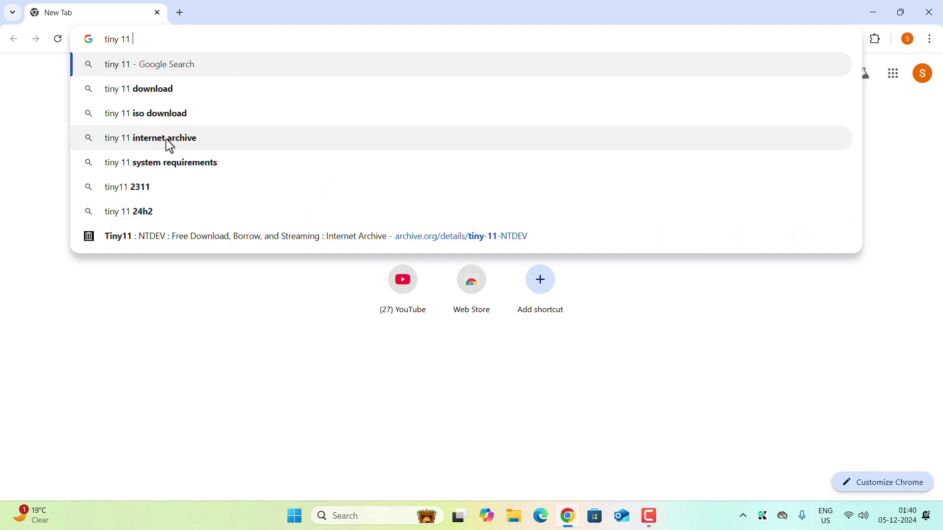
left_click(166, 140)
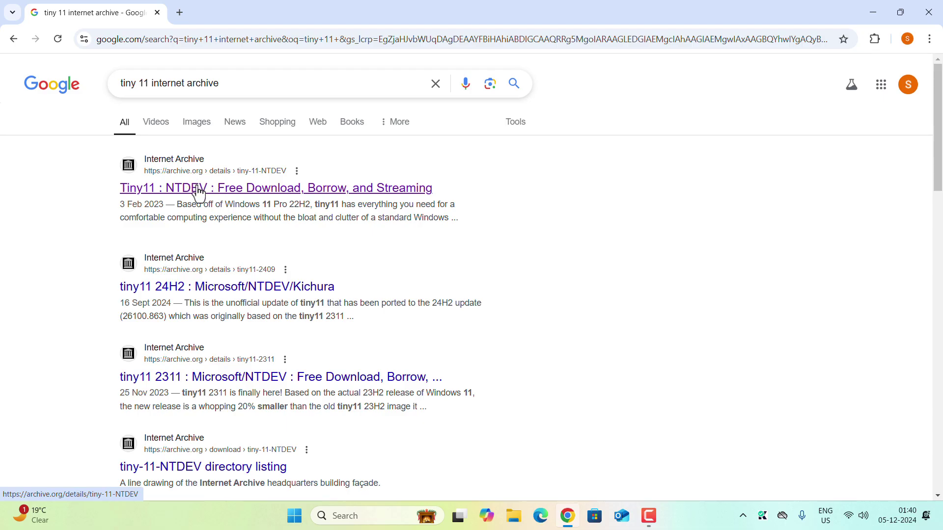
left_click(186, 194)
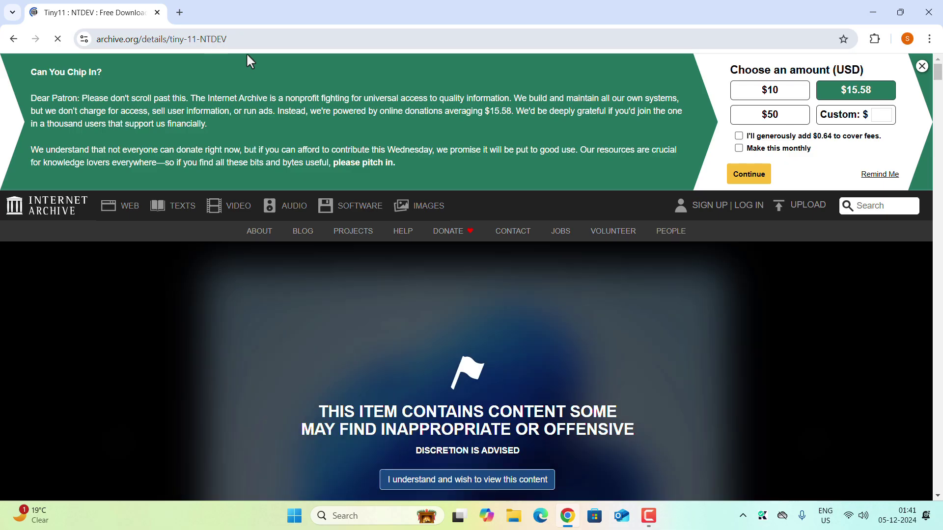
scroll(359, 259, "down", 14)
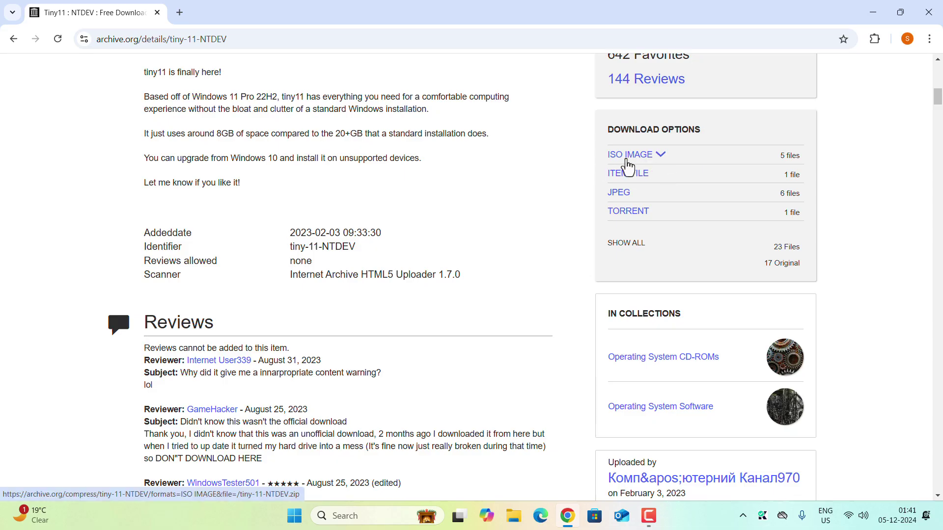
- Download the 22H2 Beta2(no sysreq) ISO from the ISO IMAGE file list
left_click(660, 155)
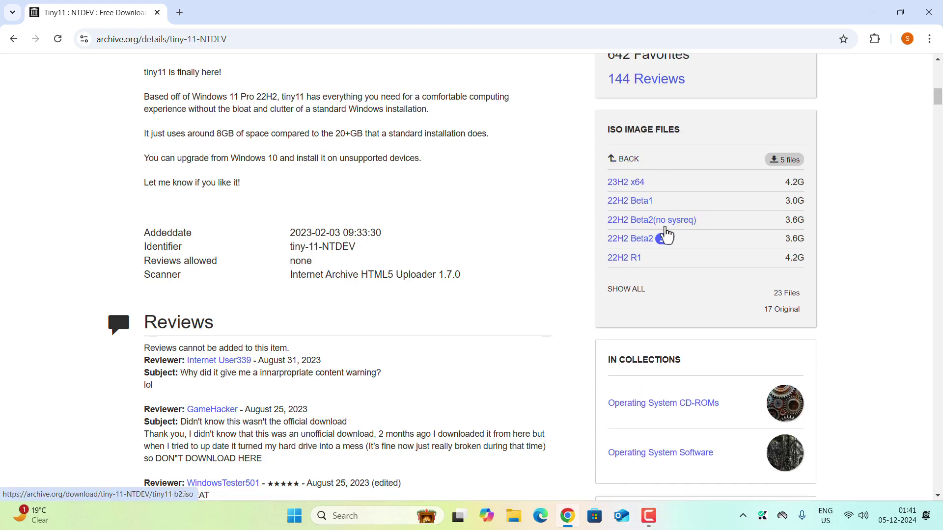
mouse_move(685, 226)
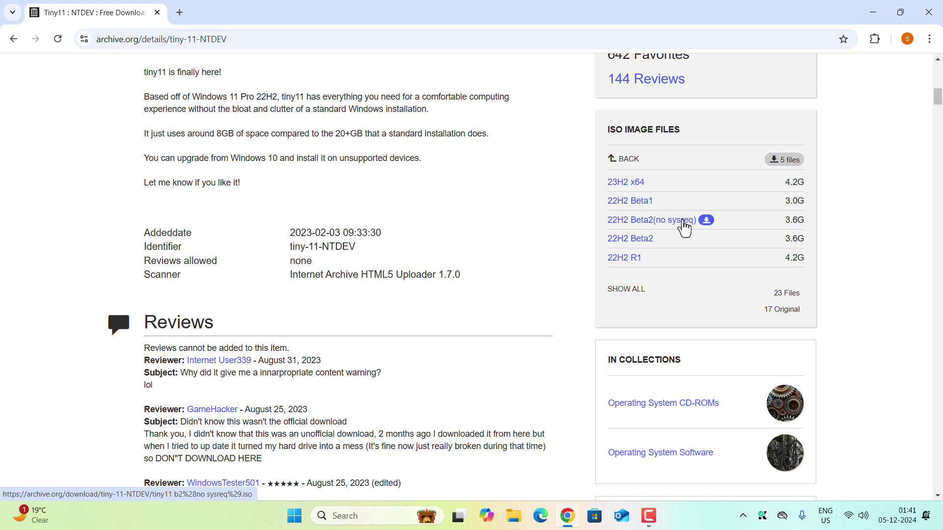
left_click(684, 226)
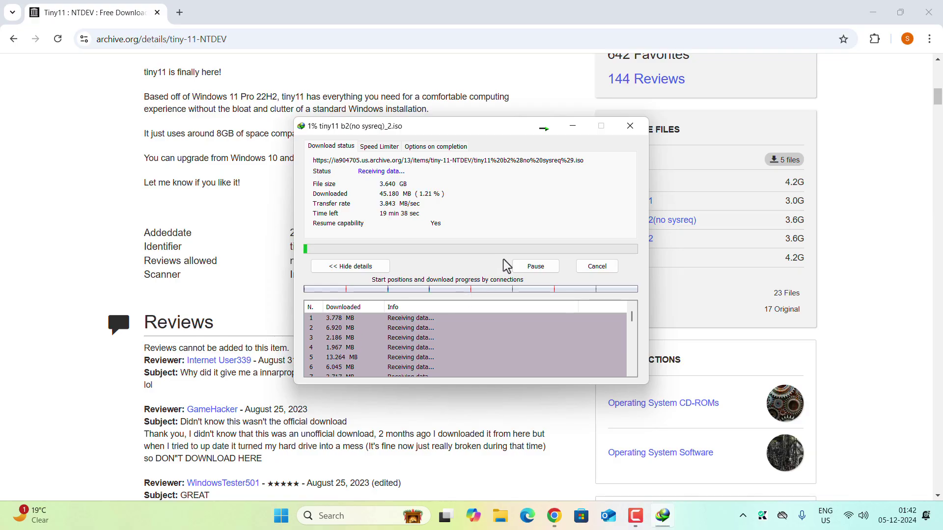
key("Escape")
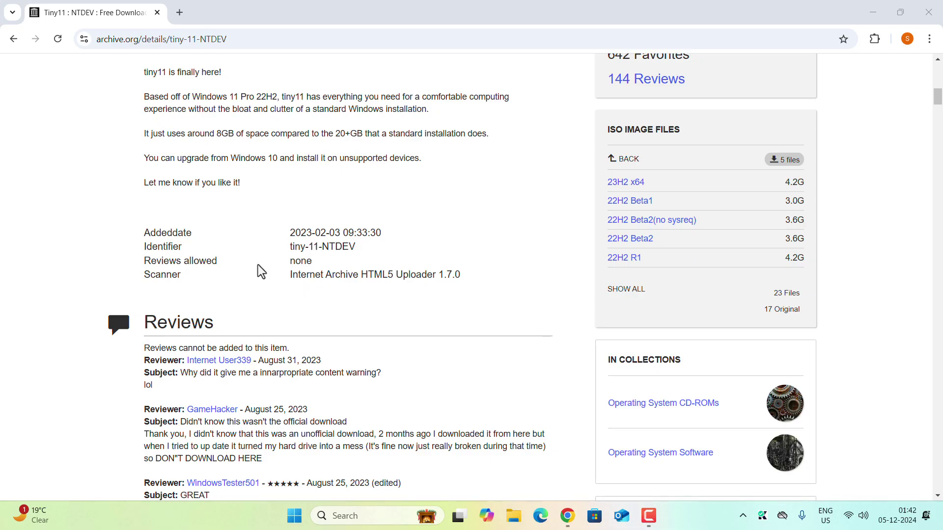
- Show file name extensions in the Downloads folder, then minimize File Explorer
key("super+e")
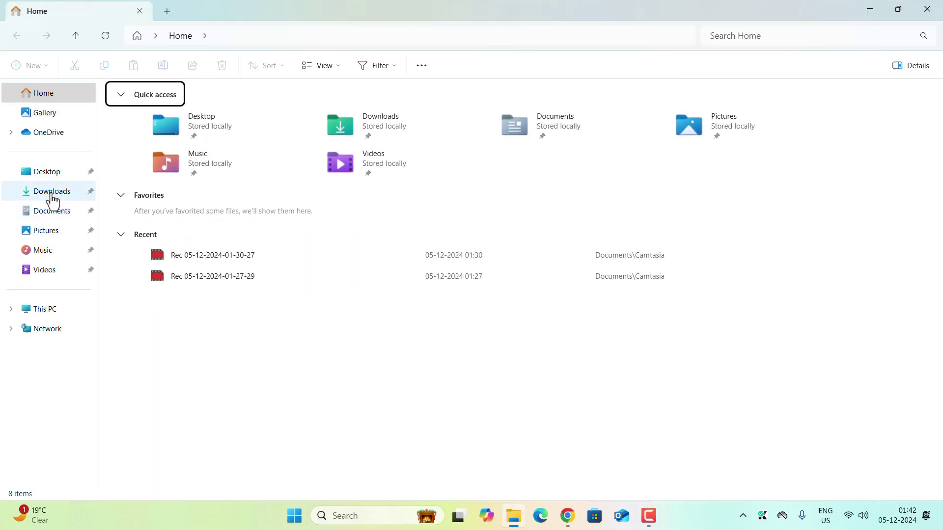
left_click(52, 194)
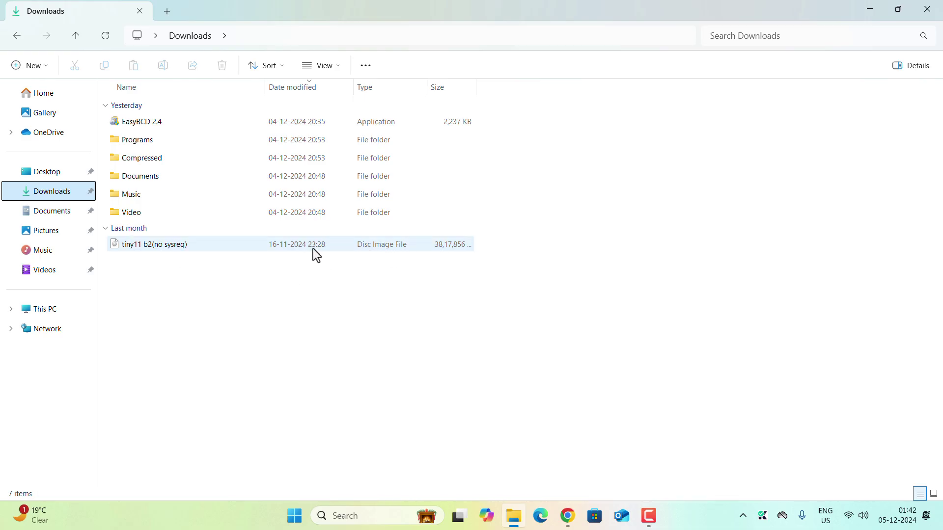
left_click(323, 67)
mouse_move(320, 298)
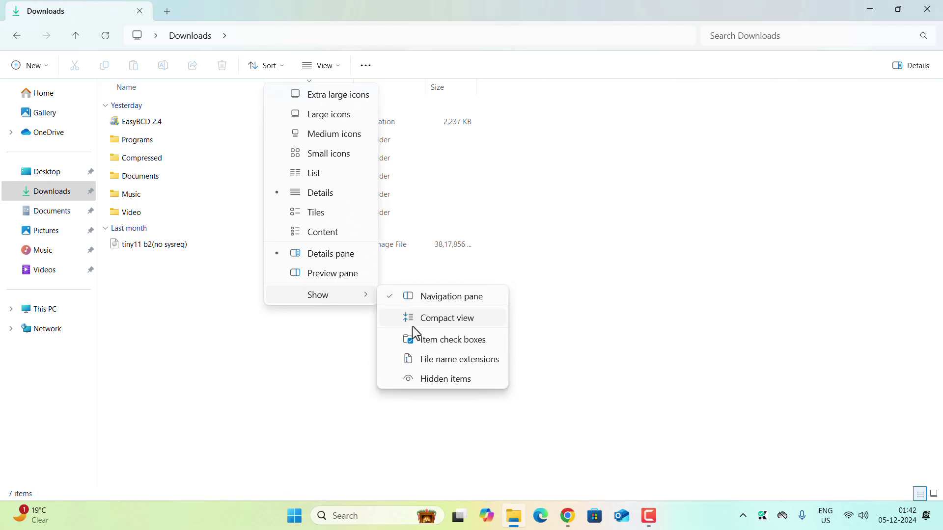
left_click(421, 360)
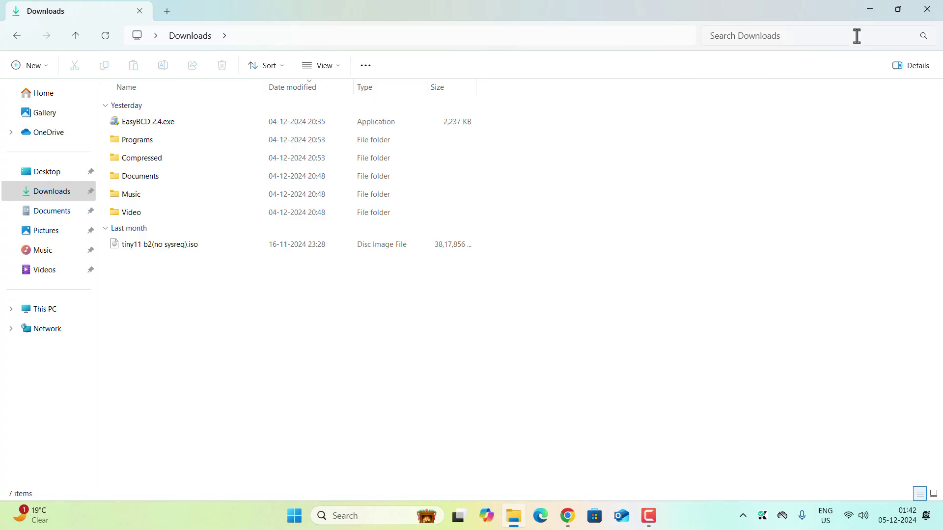
left_click(865, 11)
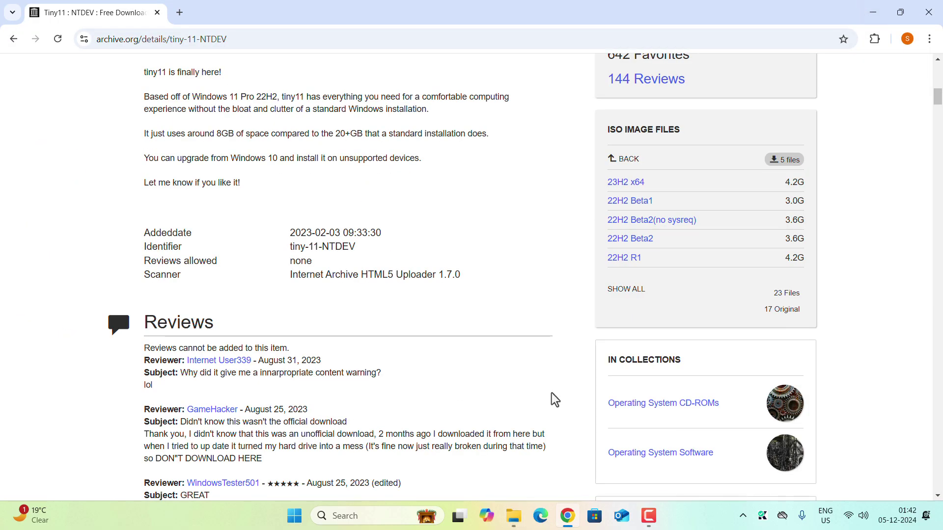
- In a new tab, search 'easybcd' and open the official NeoSmart EasyBCD page
key("ctrl+t")
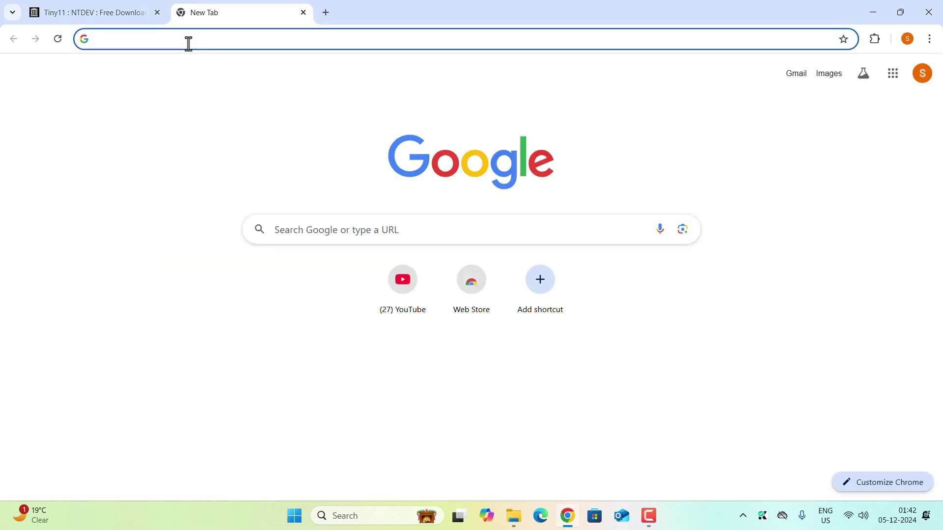
left_click(188, 43)
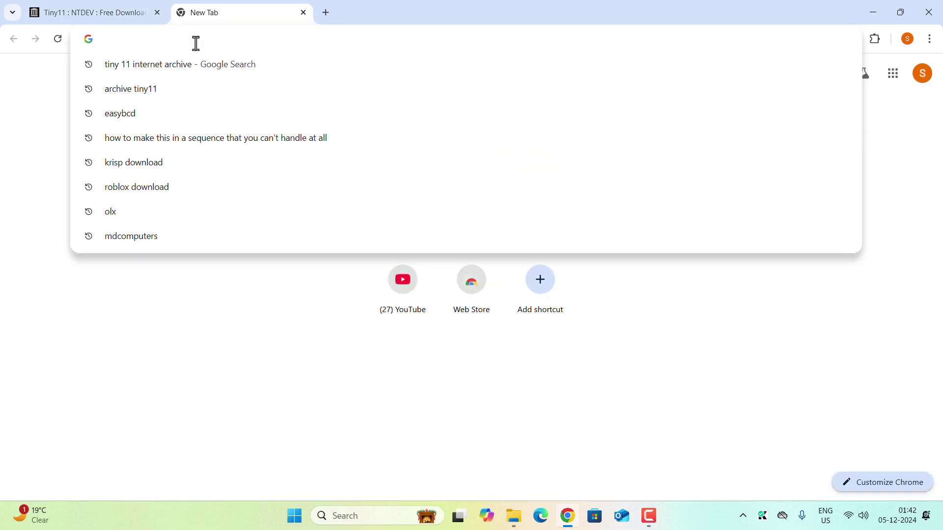
left_click(149, 119)
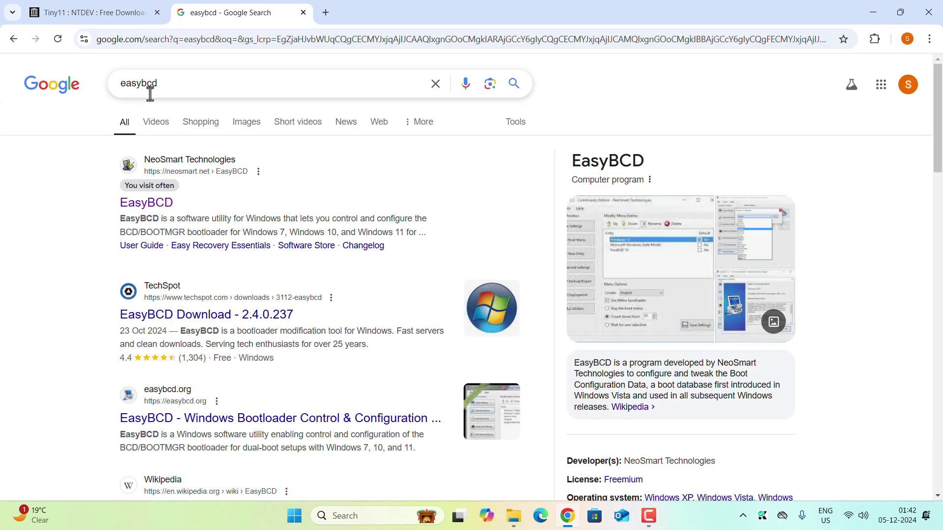
left_click(189, 180)
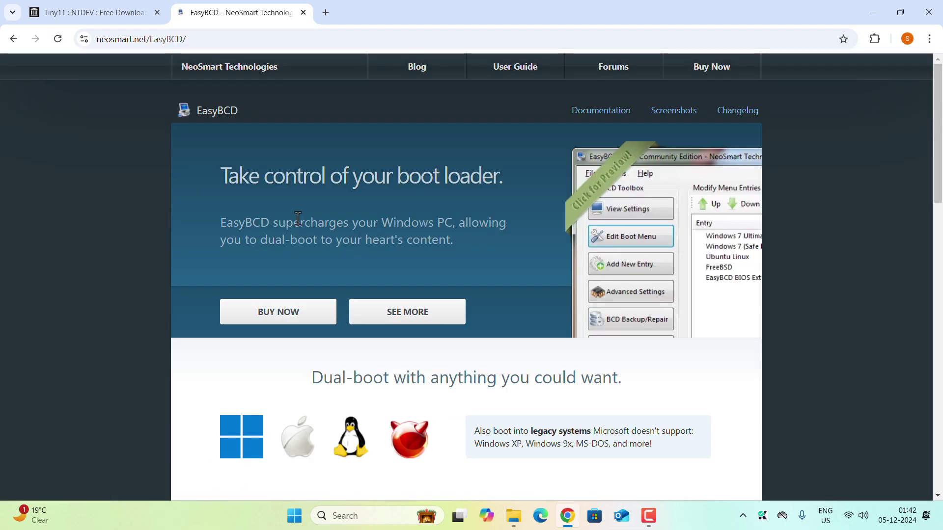
scroll(305, 238, "down", 15)
scroll(316, 252, "up", 2)
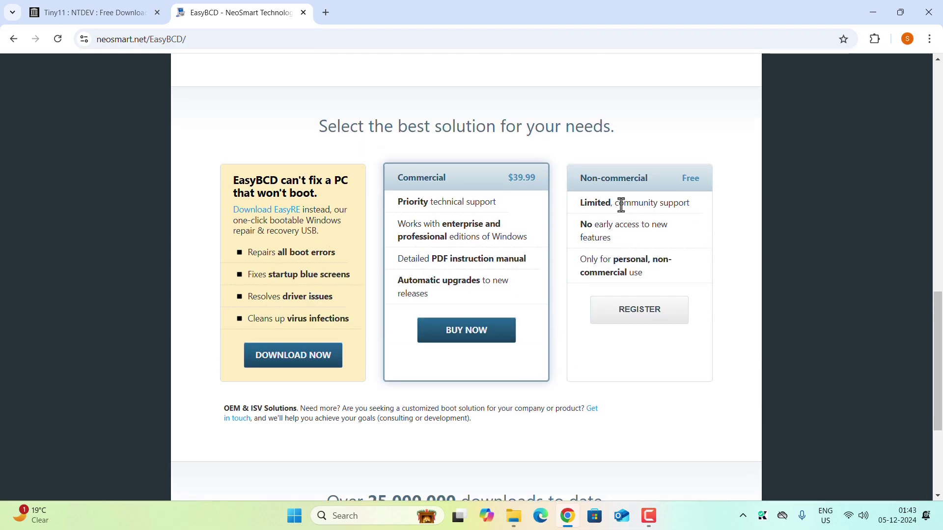
- Register for the free non-commercial download with a name and e-mail, and submit the form
left_click(622, 320)
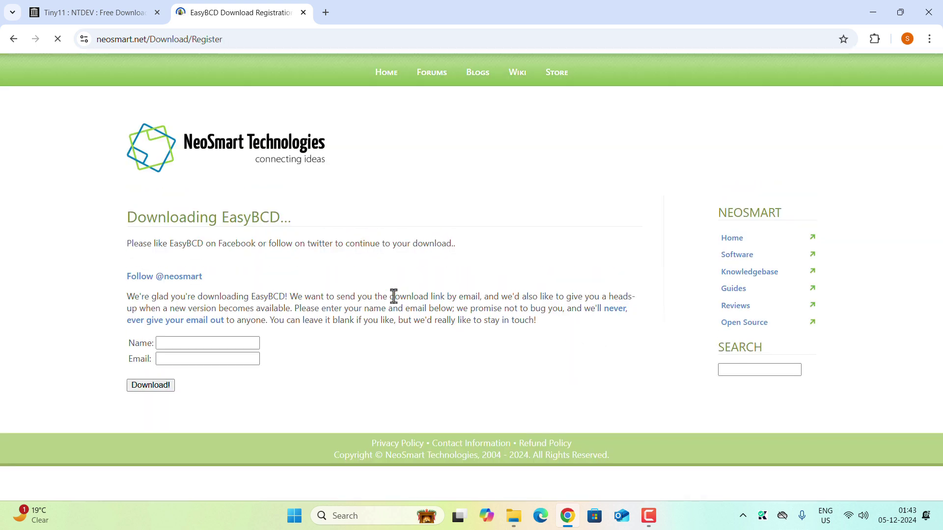
left_click(163, 344)
left_click(167, 362)
left_click(164, 343)
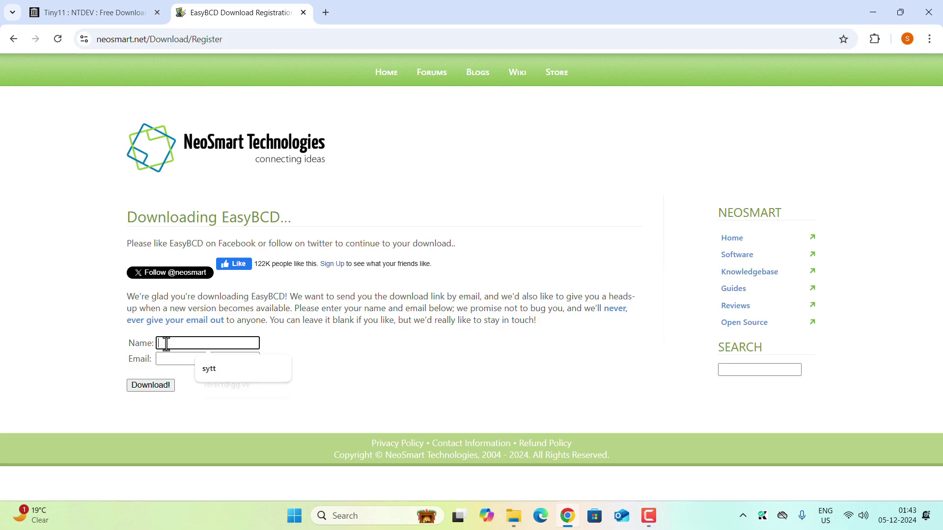
type("dsd")
left_click(169, 359)
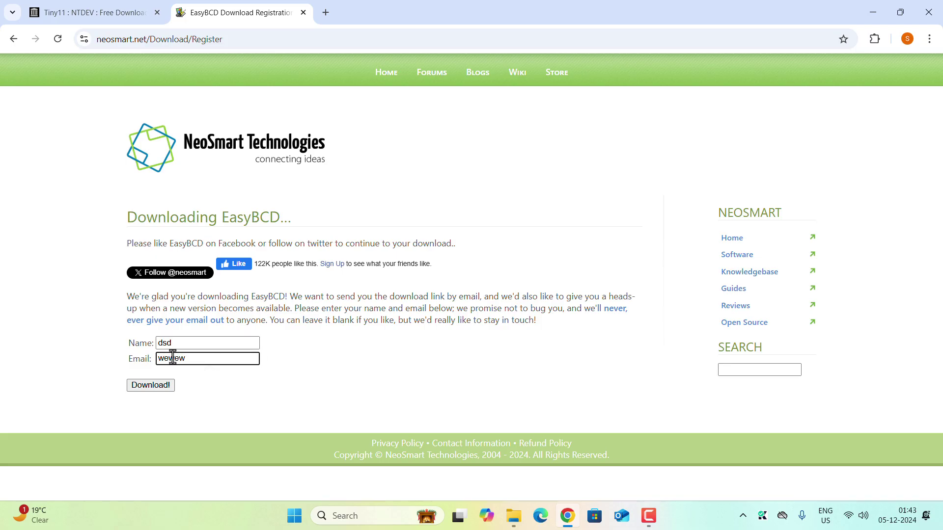
left_click(146, 386)
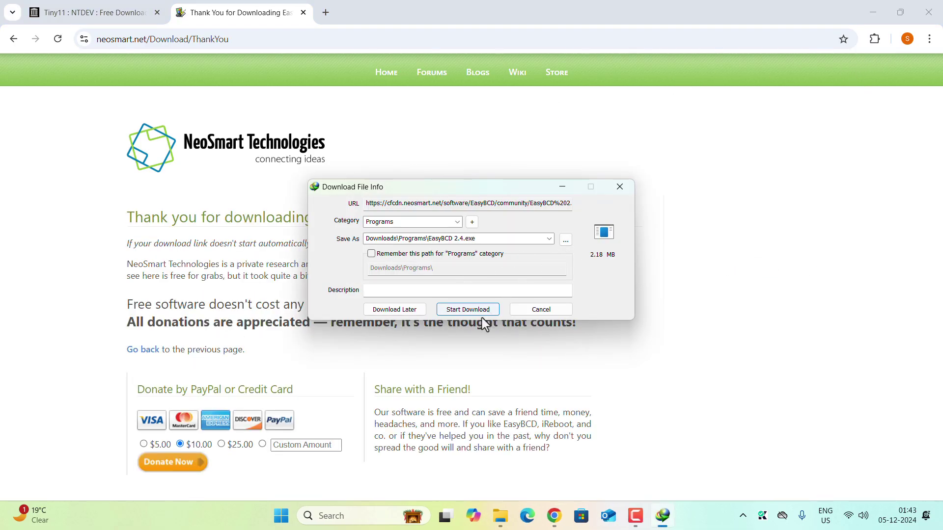
left_click(619, 187)
left_click(510, 516)
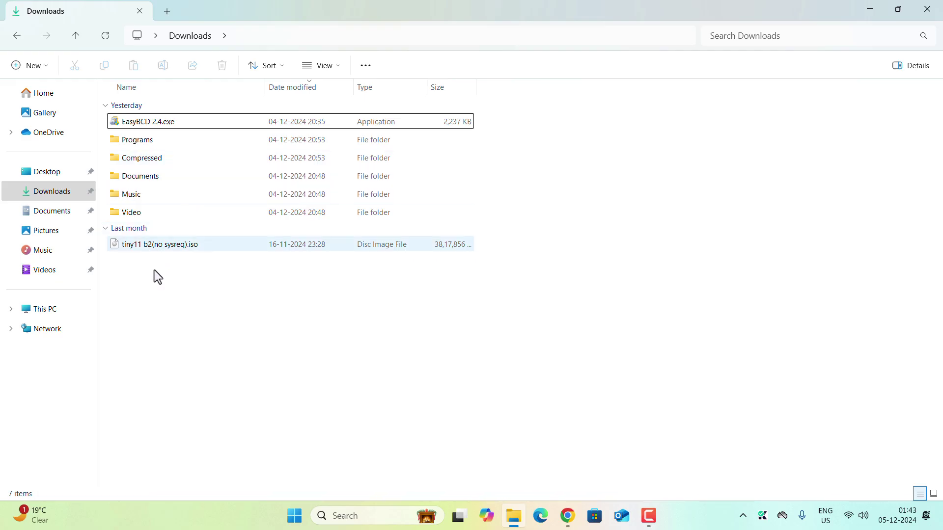
- Mount the tiny11 ISO as DVD Drive (H:), check it under This PC, and show the desktop
right_click(153, 249)
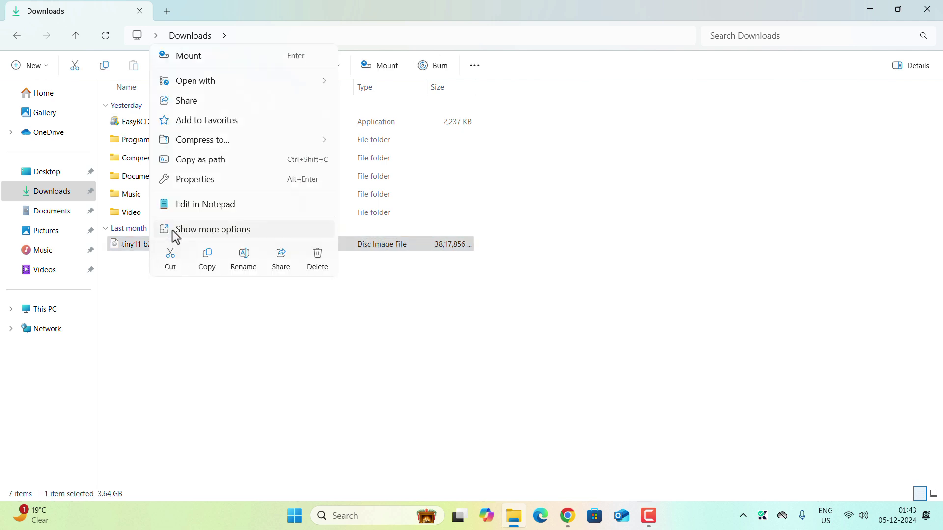
left_click(181, 60)
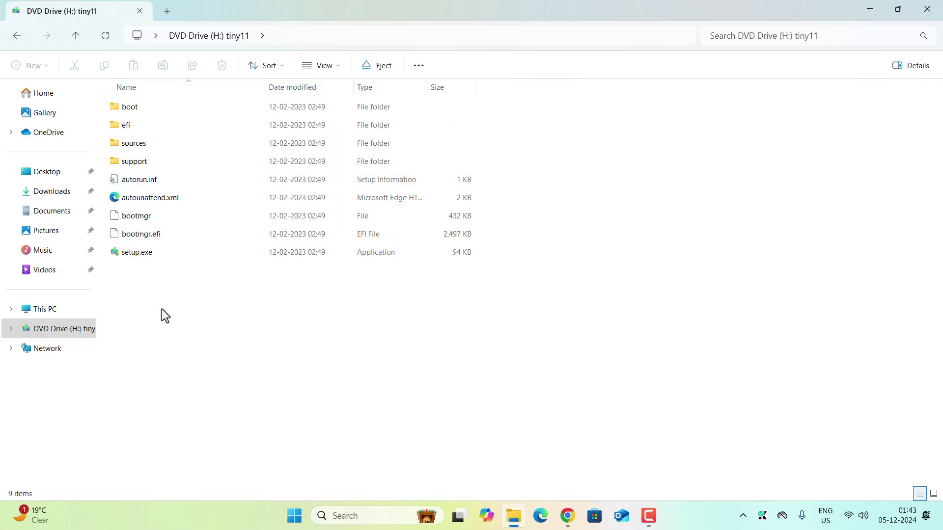
left_click(42, 310)
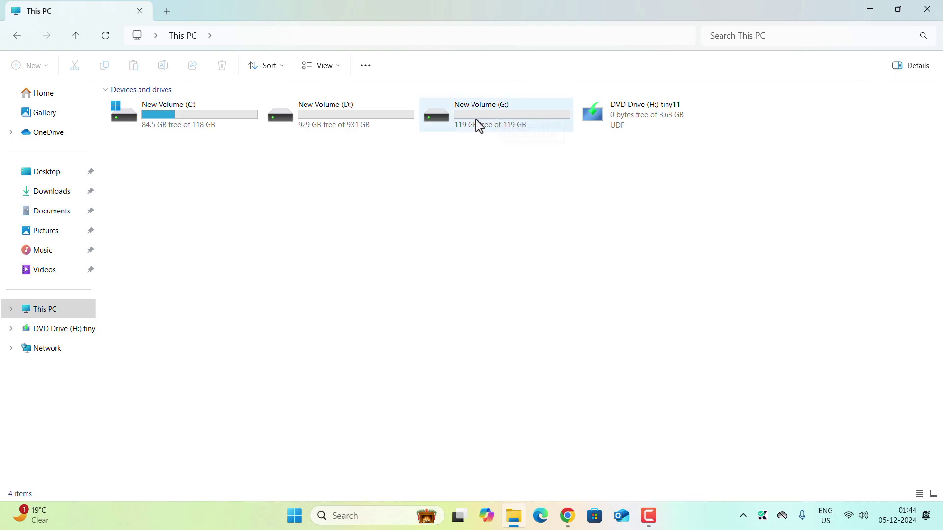
key("super+d")
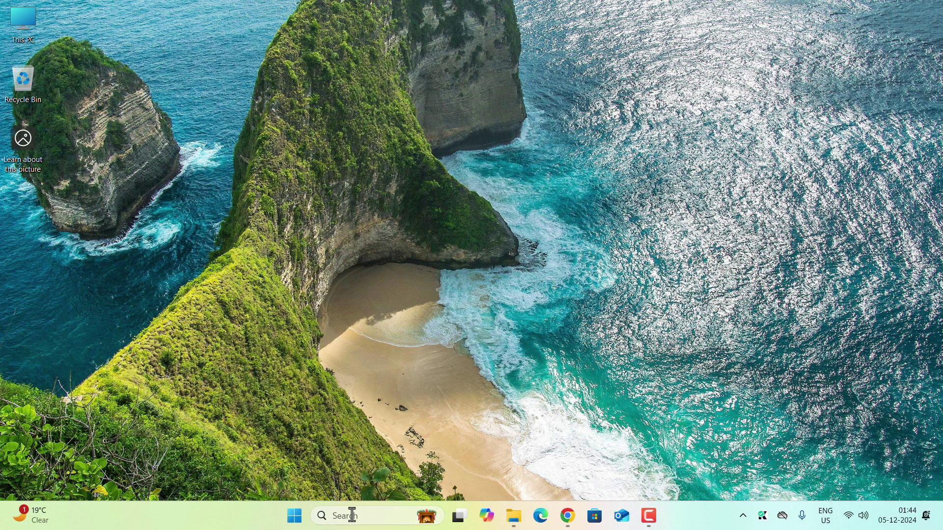
- Open Disk Management by searching 'create an' in Windows search
left_click(337, 516)
type("create an")
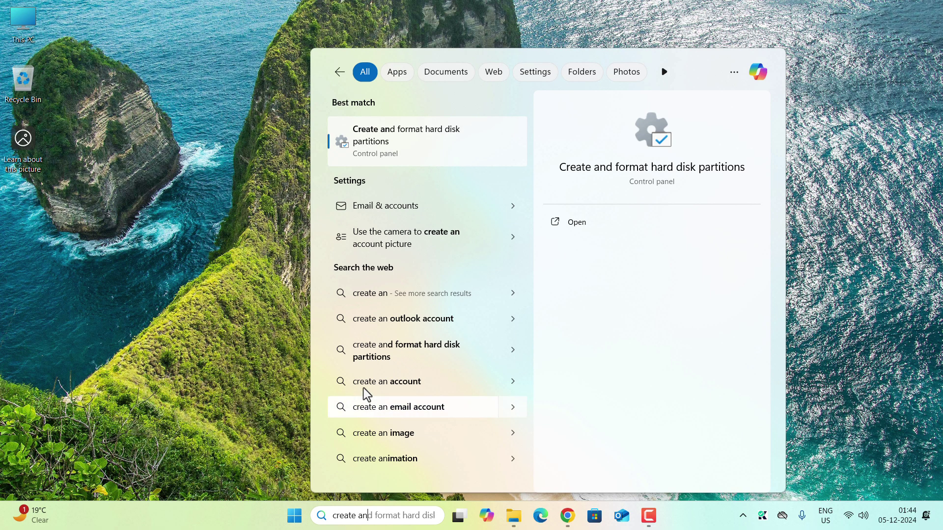
left_click(395, 139)
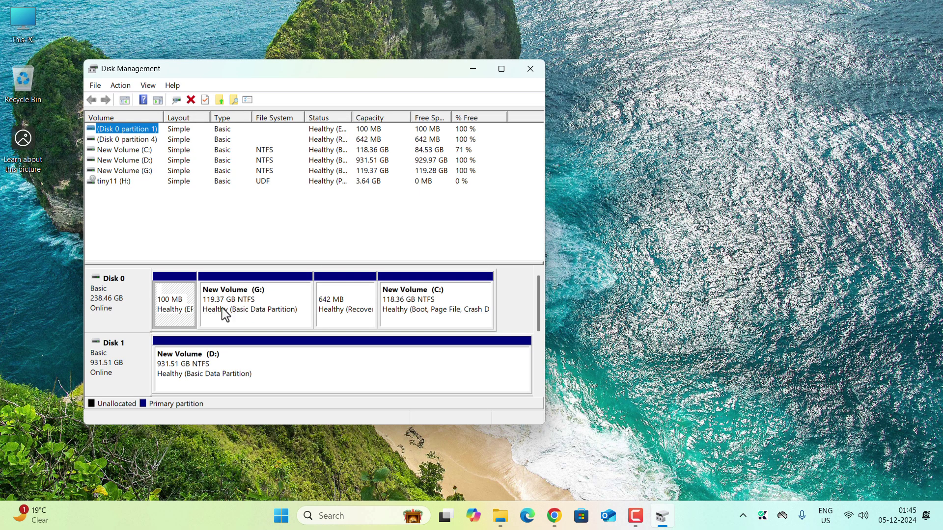
- Shrink New Volume (G:) by 10240 MB, leaving 10 GB unallocated
left_click(240, 302)
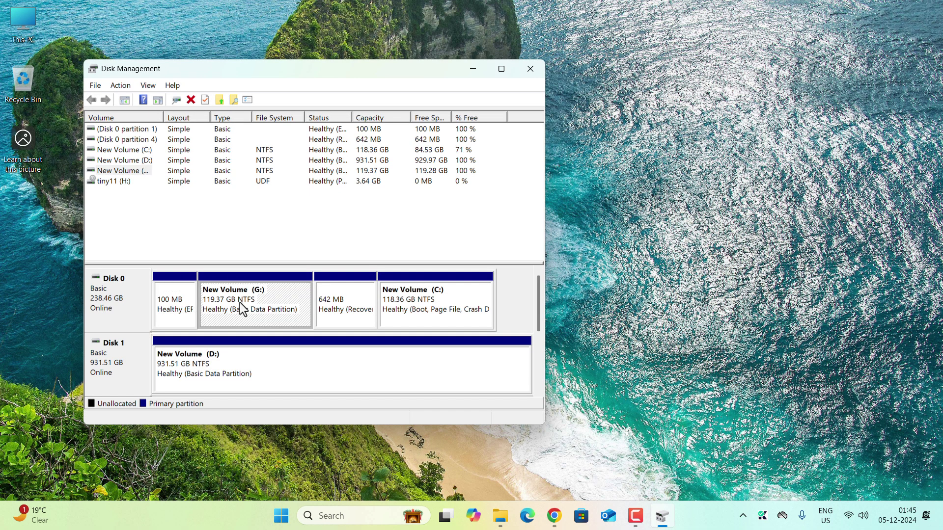
right_click(240, 302)
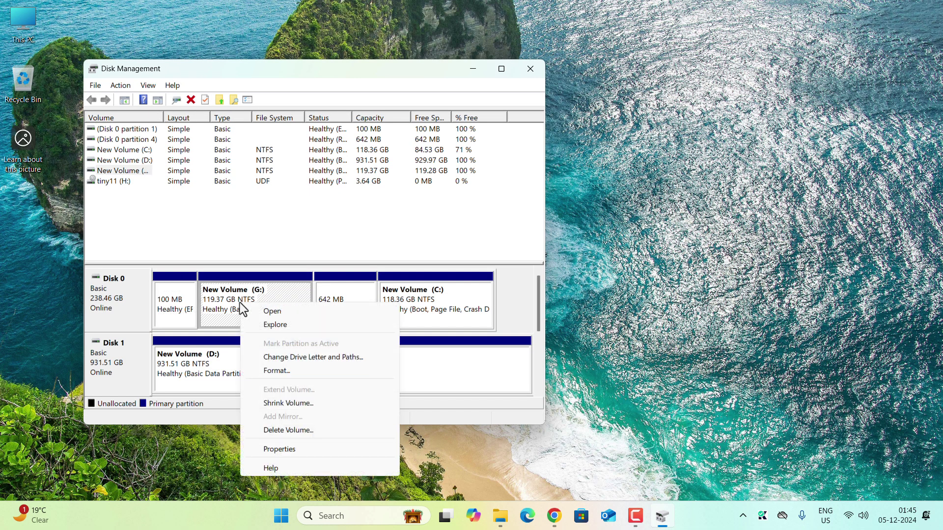
left_click(290, 403)
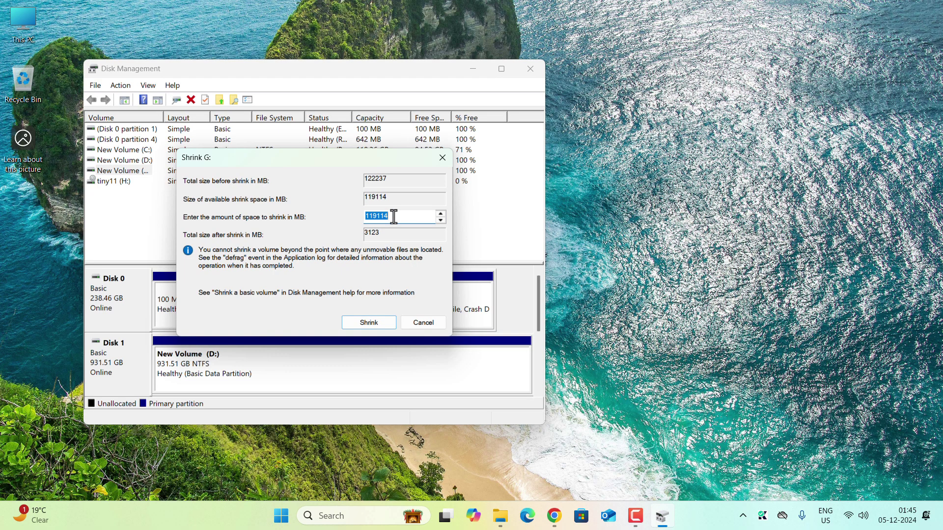
key("BackSpace")
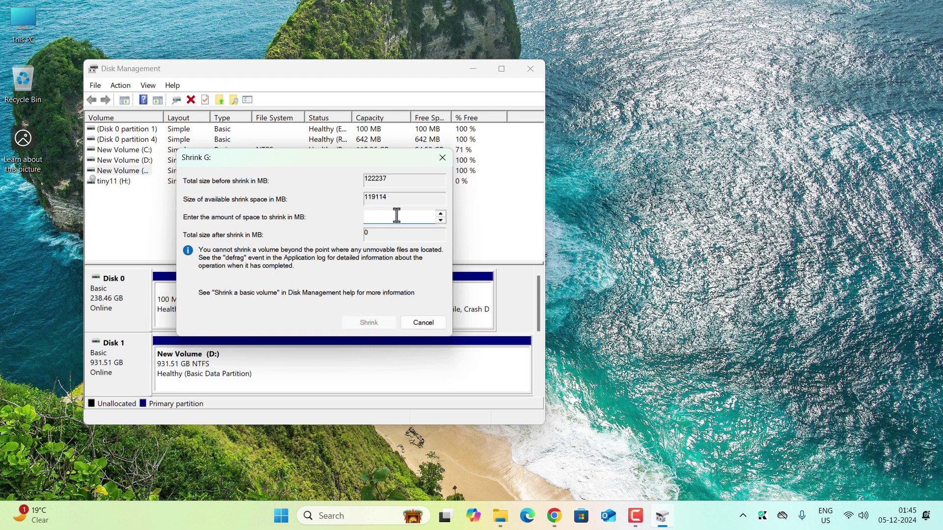
type("10240")
left_click(367, 324)
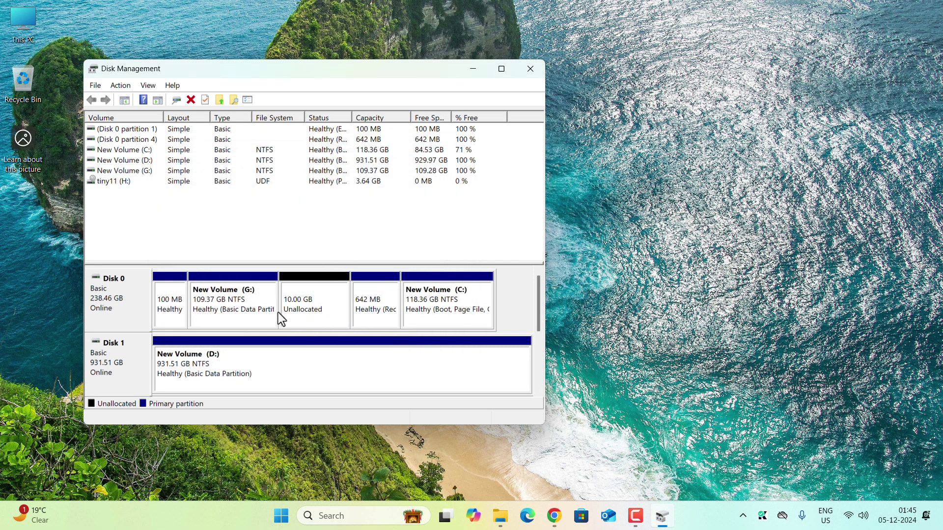
right_click(306, 308)
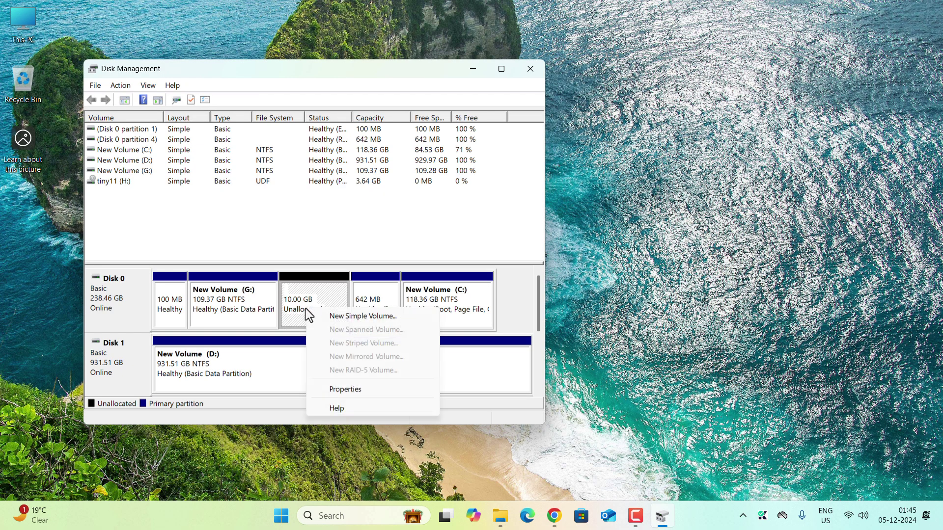
- Start a New Simple Volume on the unallocated space at 10240 MB with drive letter Y
left_click(341, 318)
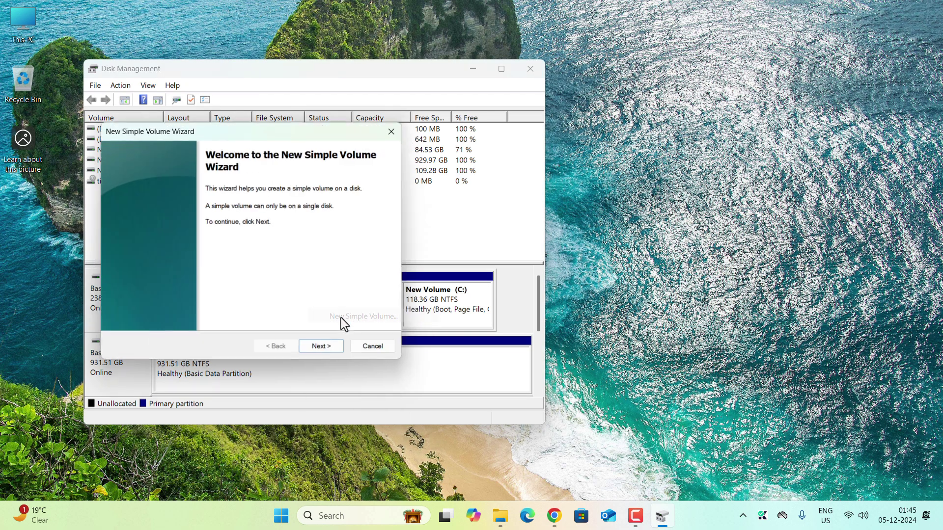
left_click(319, 350)
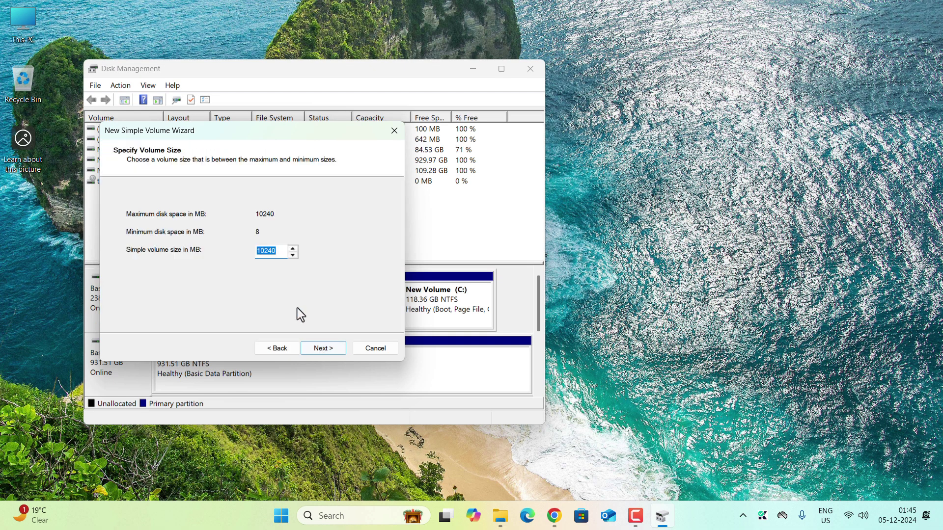
left_click(312, 349)
left_click(302, 215)
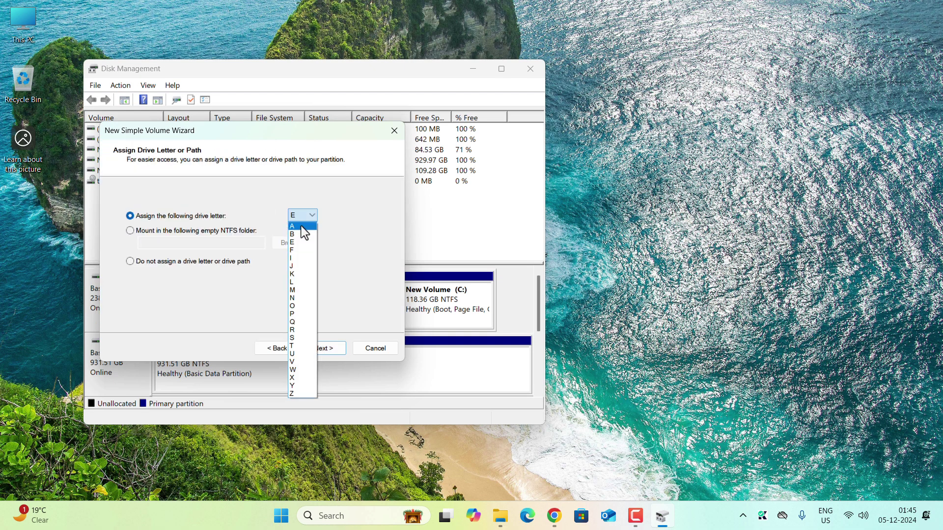
left_click(292, 386)
- Format it NTFS with the label 'Windows 11 Lite', finish the wizard, and close Disk Management
left_click(323, 349)
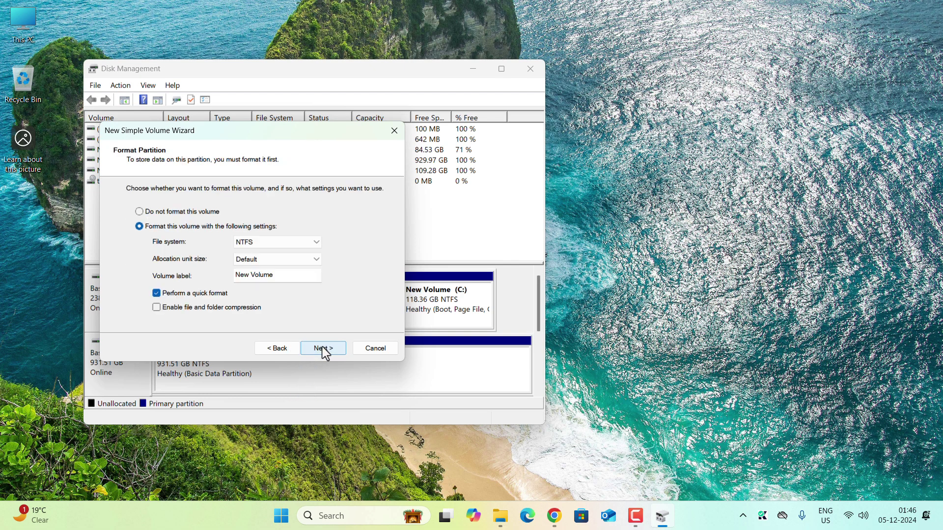
left_click_drag(273, 275, 237, 275)
key("BackSpace")
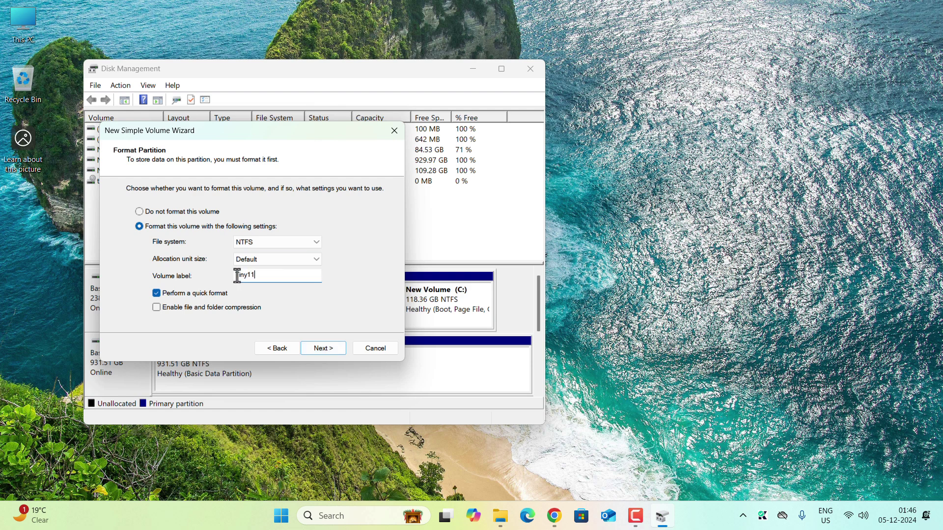
key("BackSpace")
key("BackSpace")
key("BackSpace")
key("BackSpace")
key("BackSpace")
type("Windows 11 Lite")
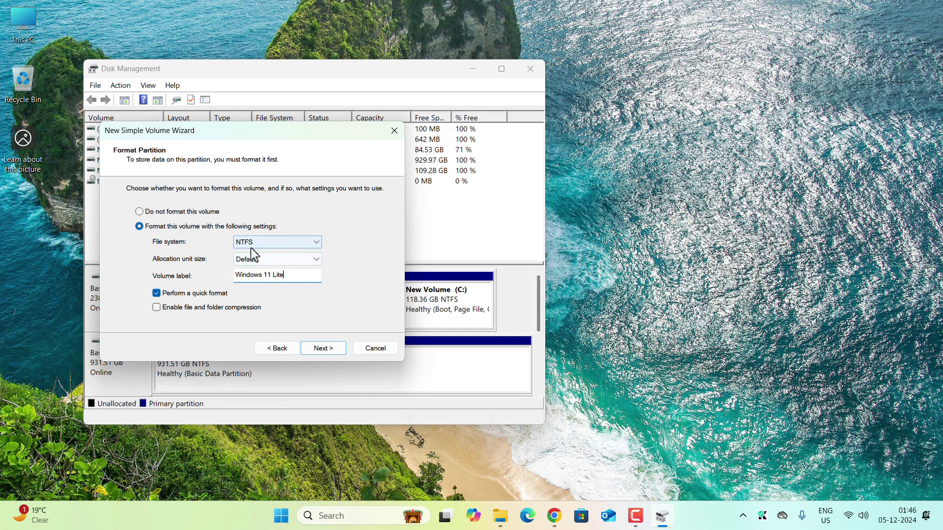
left_click(324, 348)
left_click(323, 347)
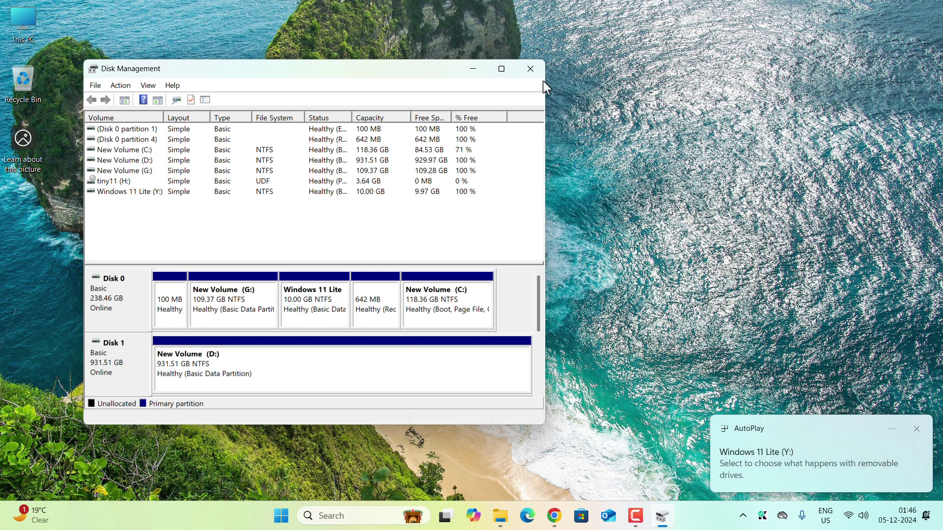
left_click(534, 69)
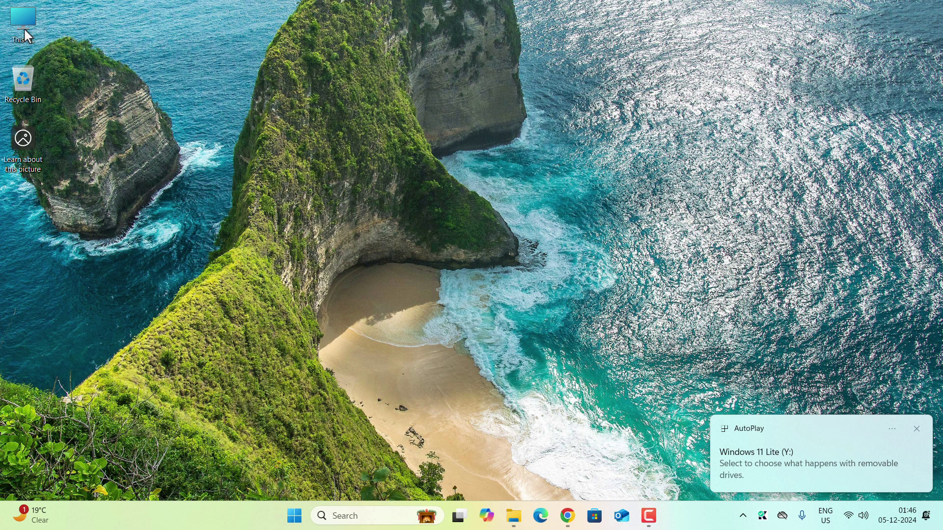
- Copy all items from the tiny11 DVD Drive (H:)
double_click(24, 28)
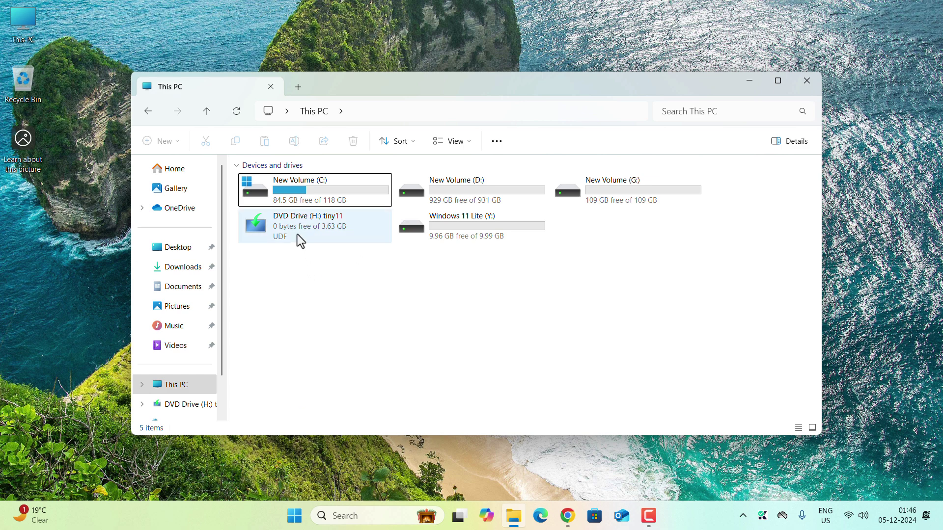
double_click(309, 228)
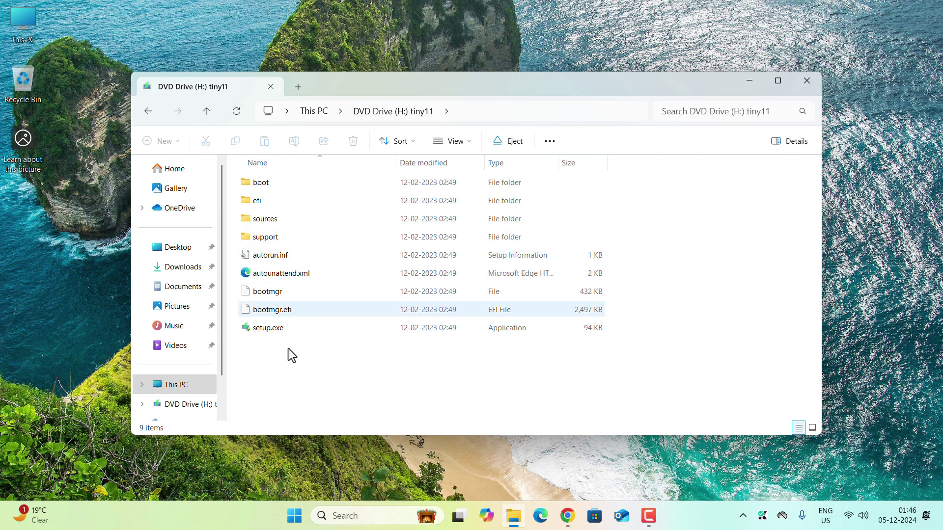
left_click_drag(274, 382, 367, 145)
right_click(294, 241)
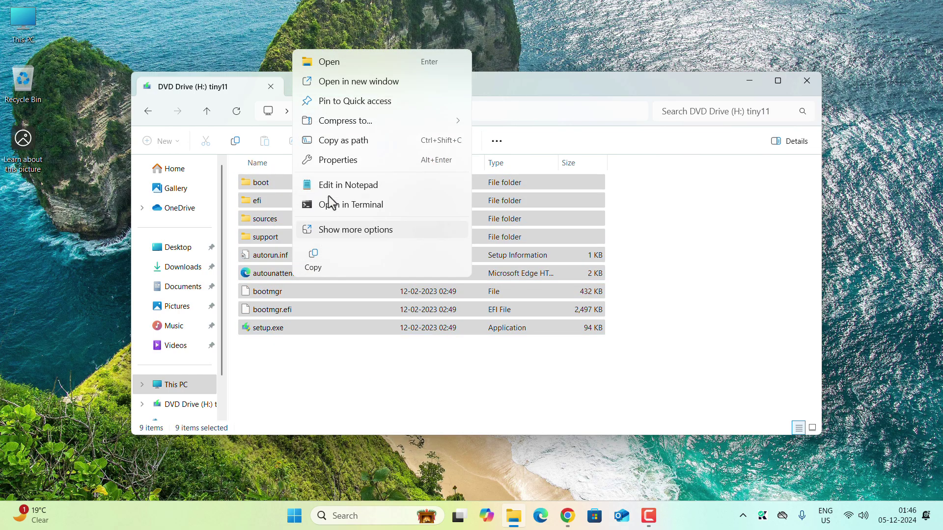
left_click(312, 257)
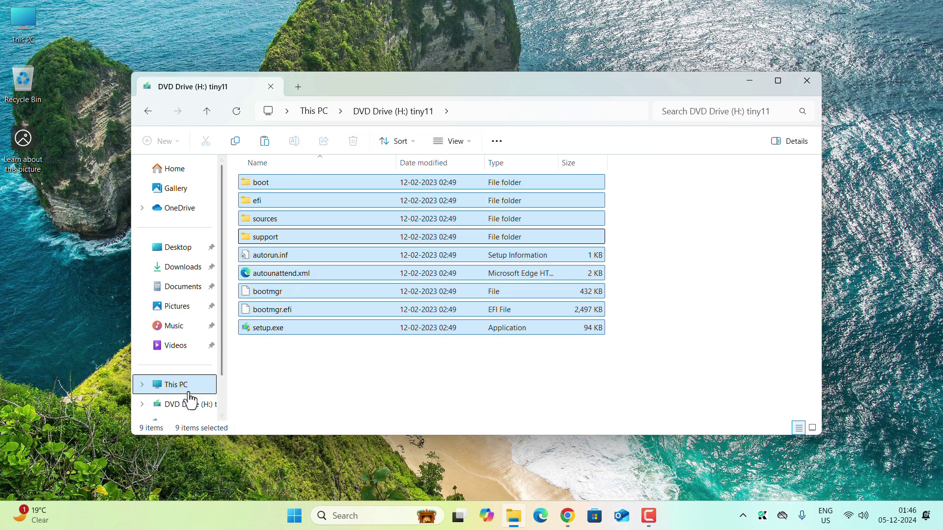
- Paste the tiny11 files onto the Windows 11 Lite (Y:) drive and minimise Explorer
scroll(177, 378, "down", 2)
left_click(143, 343)
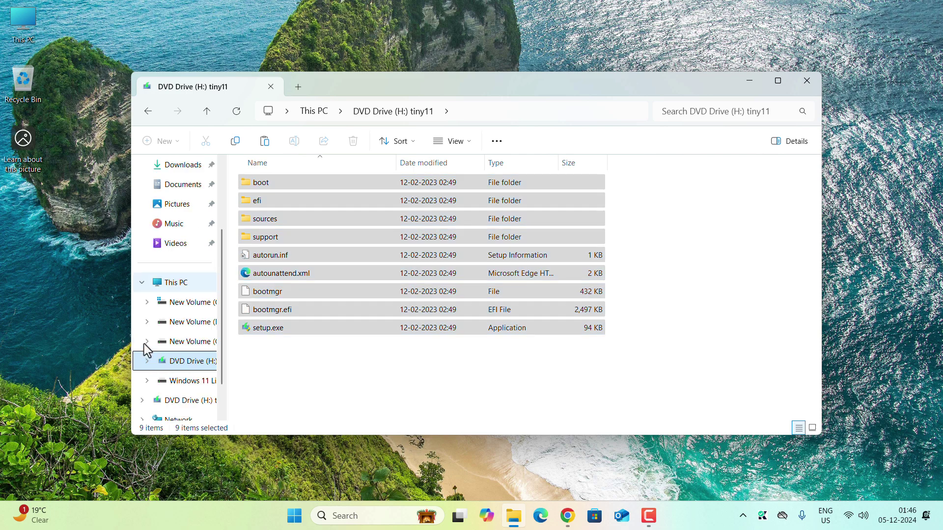
scroll(179, 363, "down", 1)
left_click(193, 342)
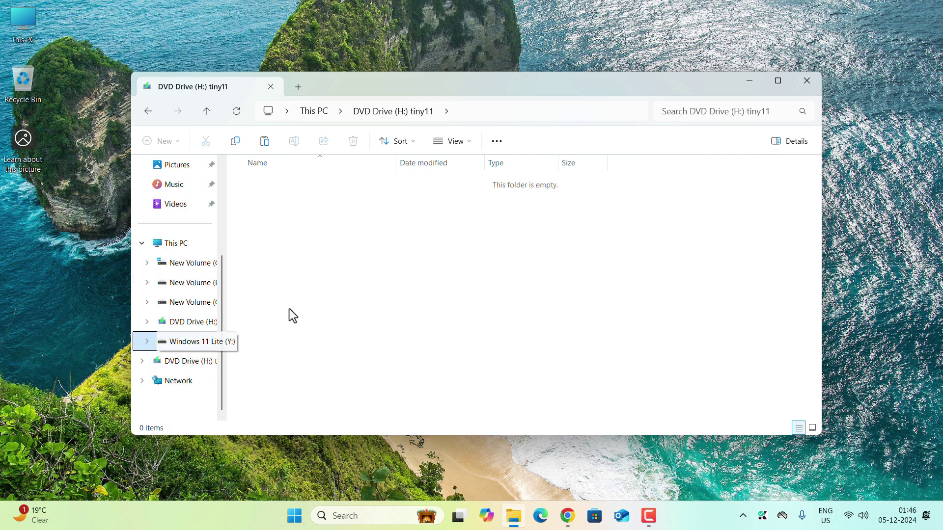
right_click(300, 246)
left_click(295, 248)
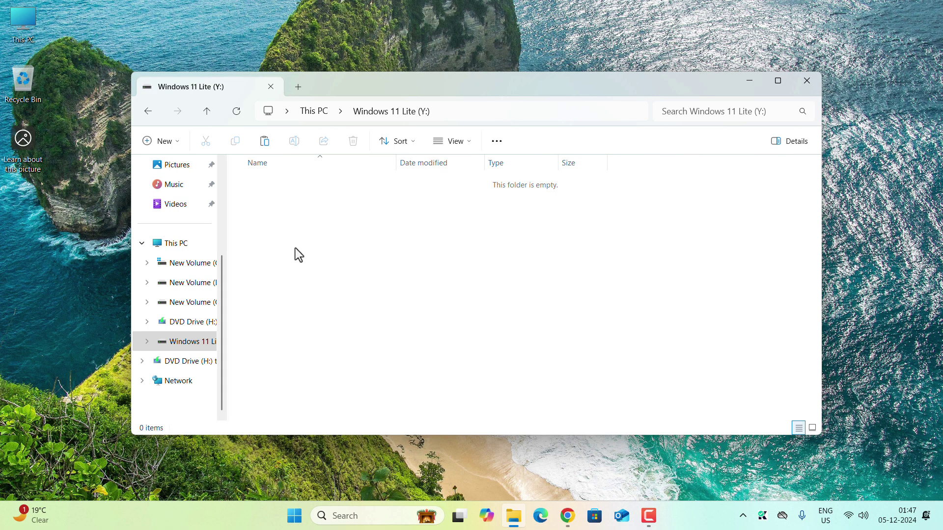
right_click(311, 235)
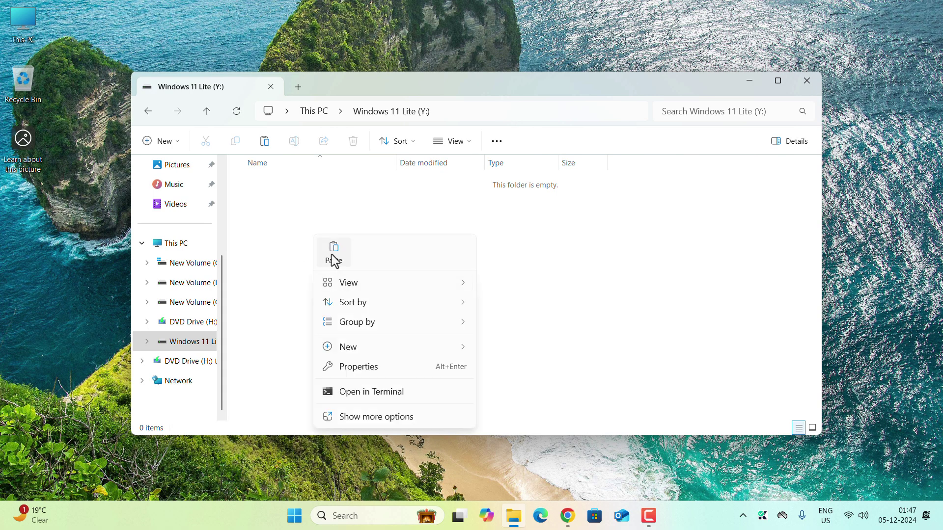
left_click(278, 261)
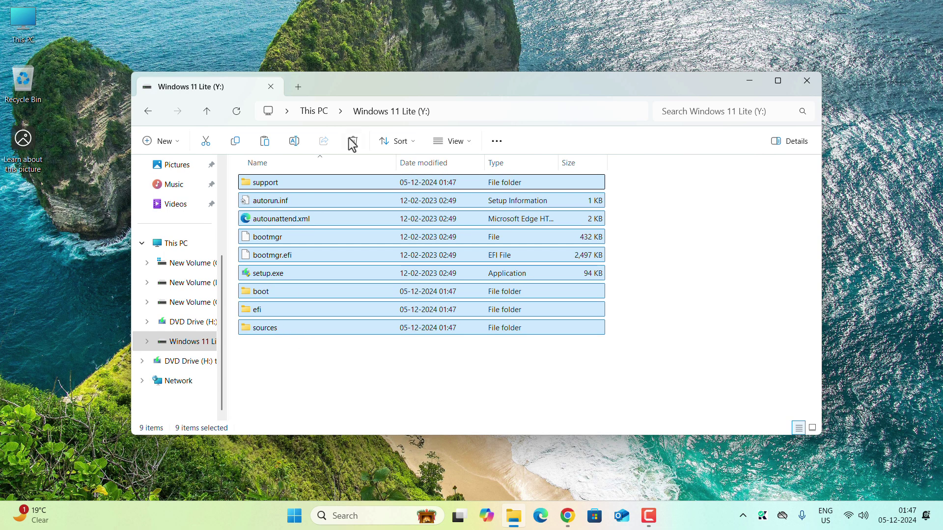
left_click(314, 378)
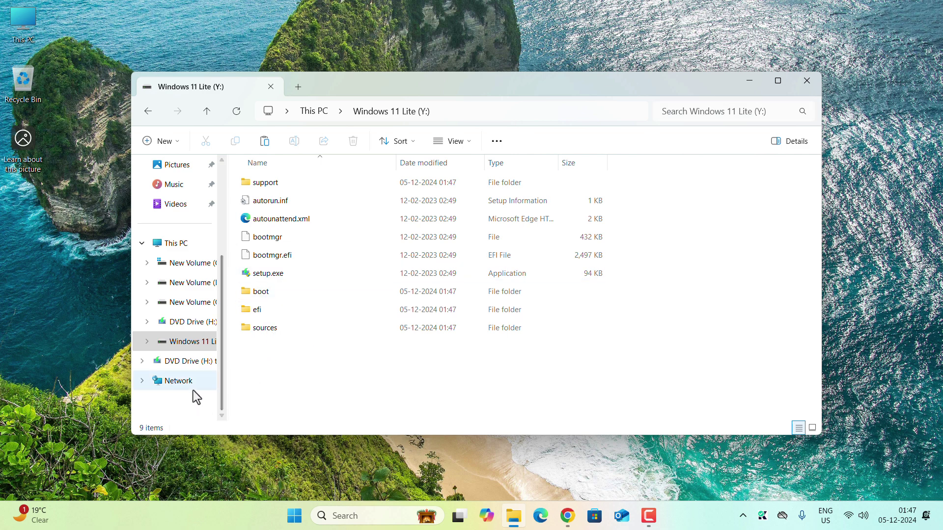
left_click(748, 81)
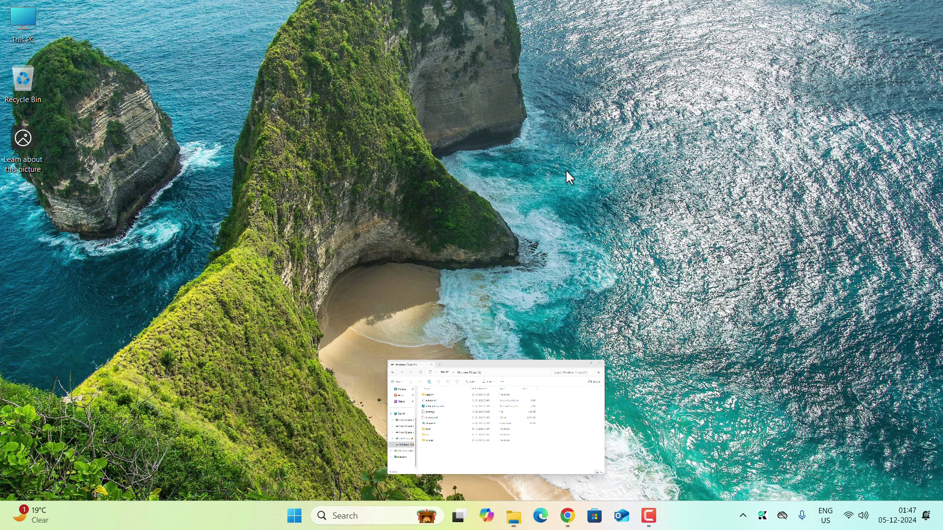
- Run EasyBCD 2.4.exe from Downloads as administrator
left_click(513, 517)
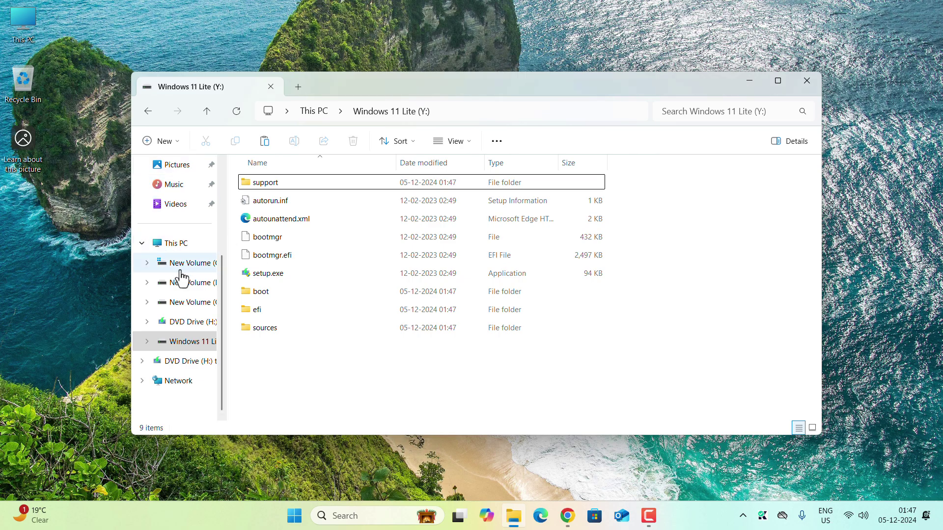
scroll(200, 284, "up", 3)
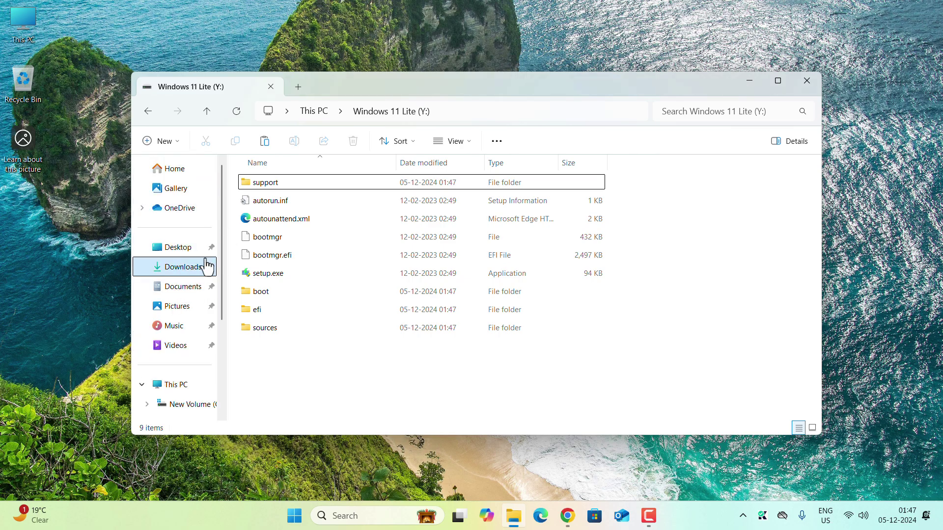
left_click(204, 267)
left_click(283, 203)
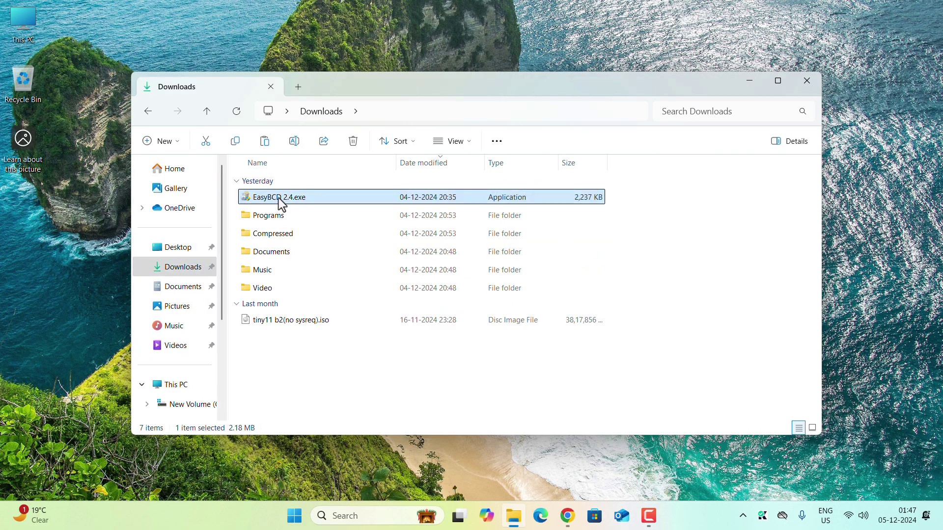
right_click(280, 204)
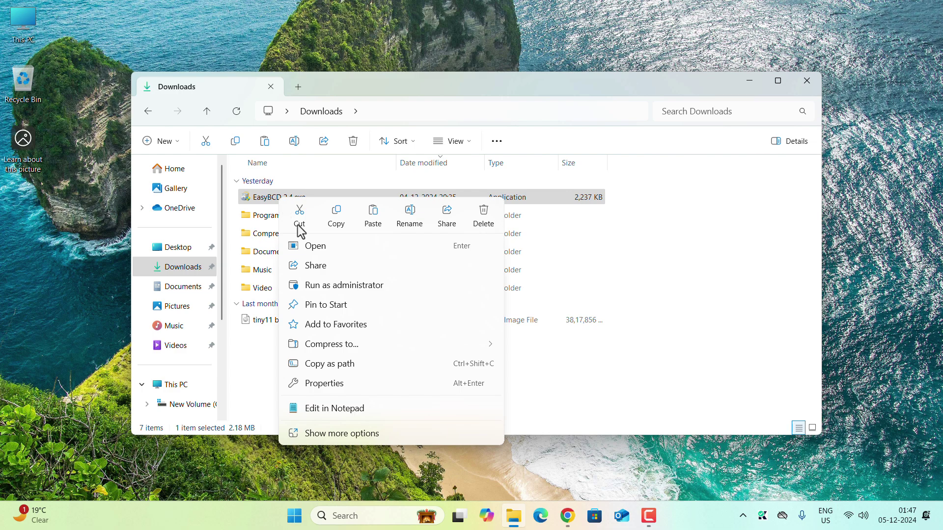
left_click(316, 285)
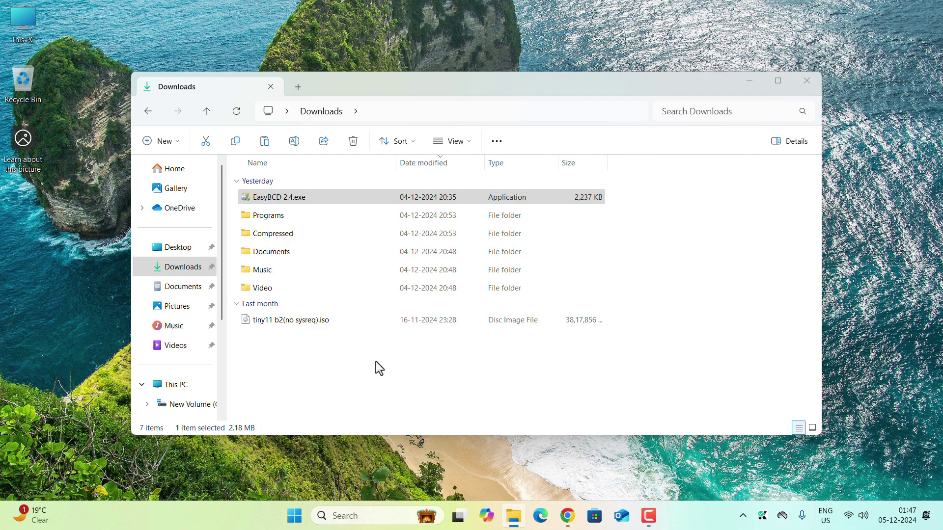
- Accept the licence and install EasyBCD with default components into the default folder
left_click(537, 355)
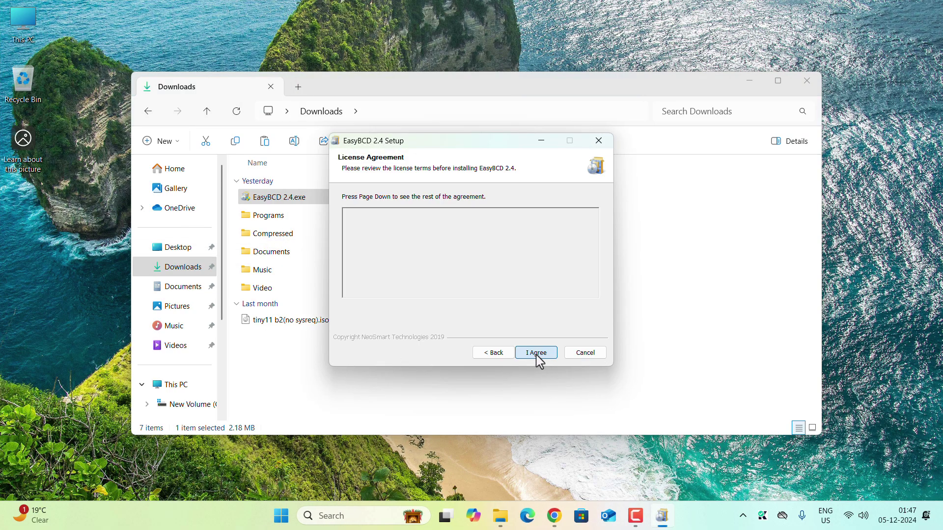
left_click(536, 355)
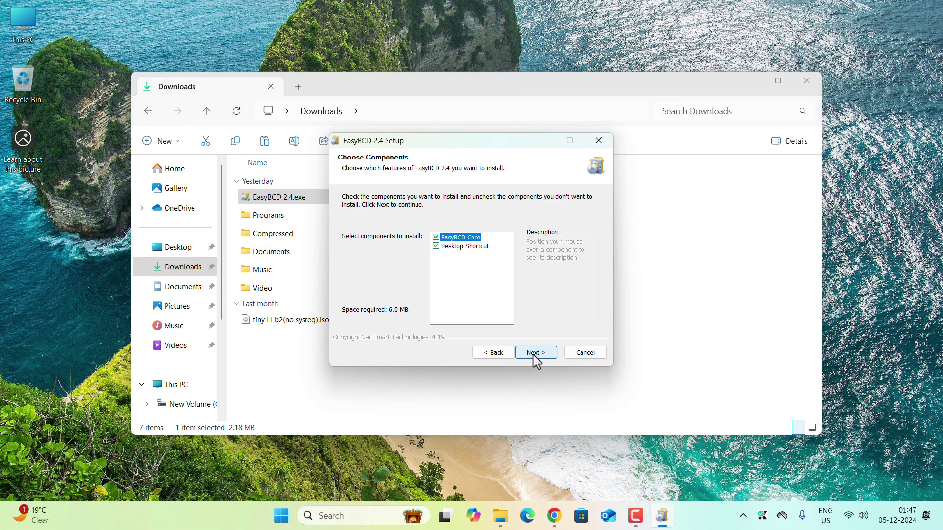
left_click(531, 355)
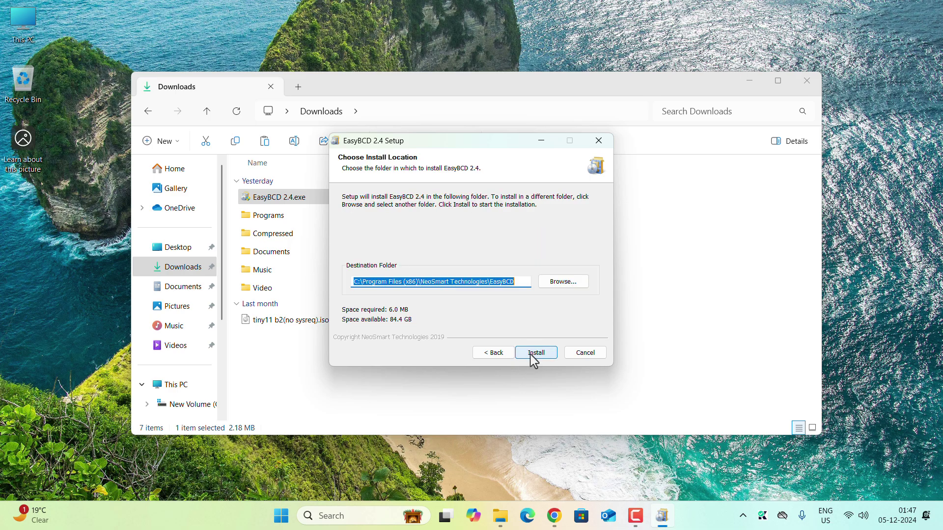
left_click(531, 355)
left_click(533, 354)
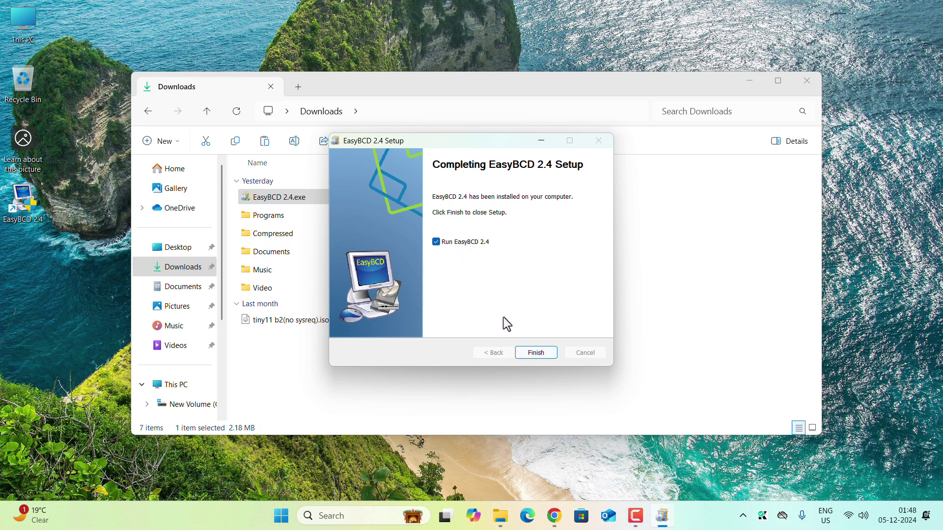
- Launch EasyBCD in English, dismissing the Community Edition and EFI bootloader notices
left_click(534, 354)
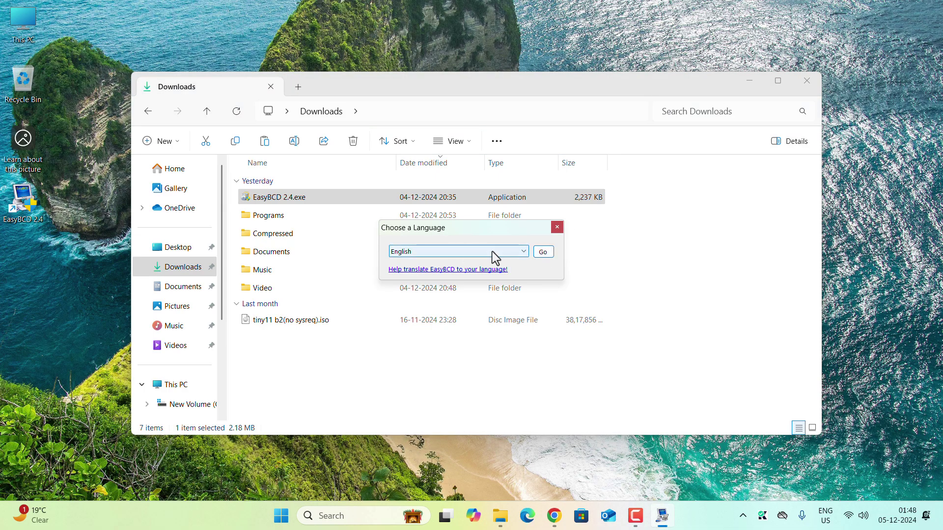
left_click(543, 252)
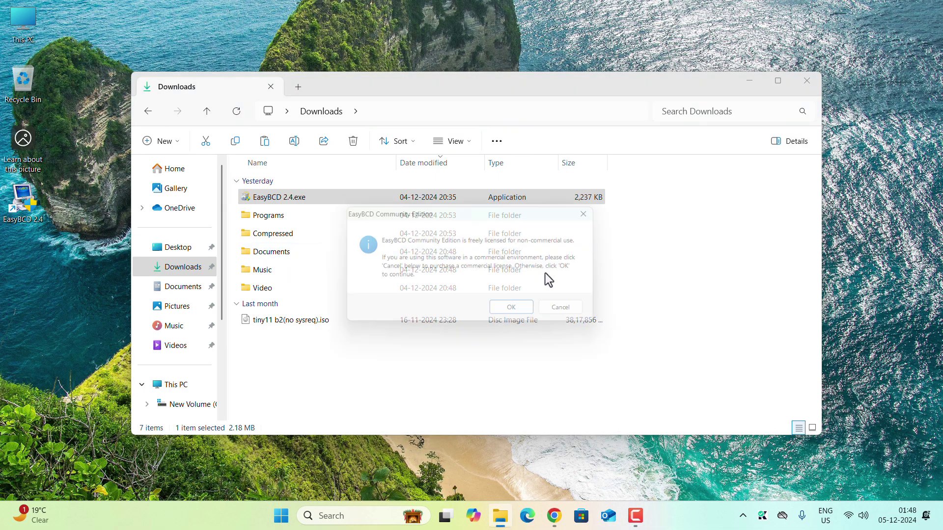
left_click(508, 313)
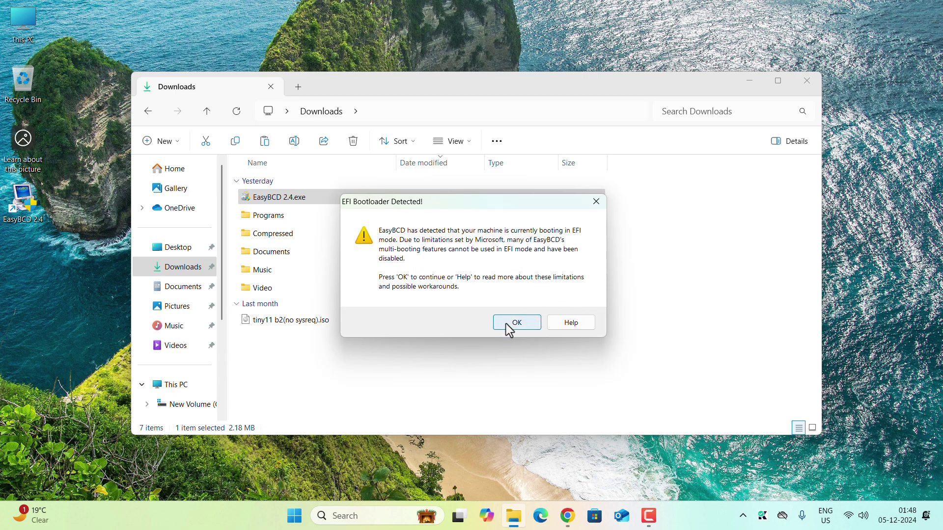
left_click(511, 323)
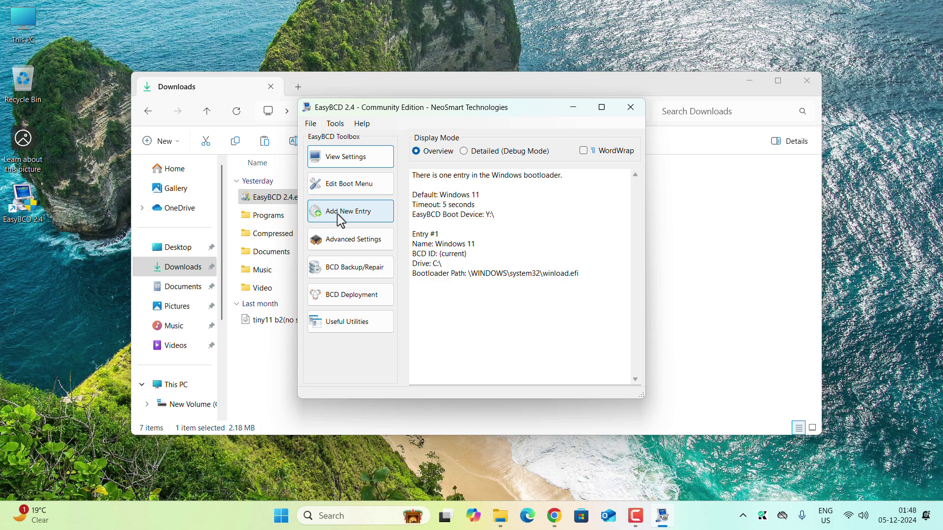
- Start a new WinPE boot entry and name it 'Windows 11 Lite'
left_click(375, 216)
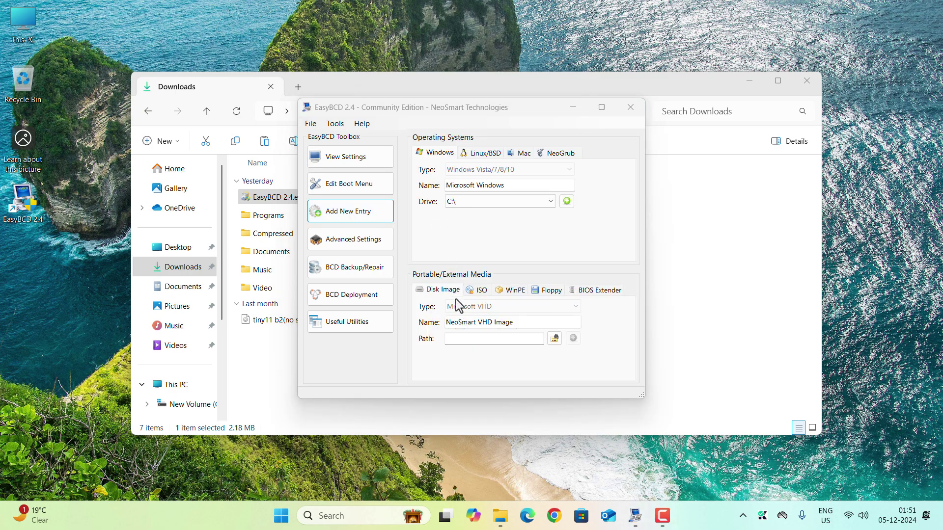
left_click(512, 291)
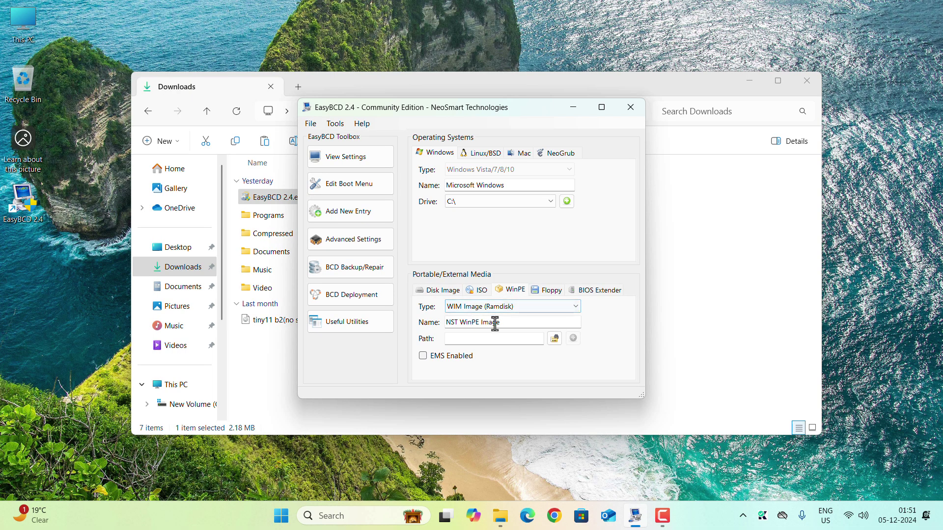
left_click_drag(501, 323, 445, 338)
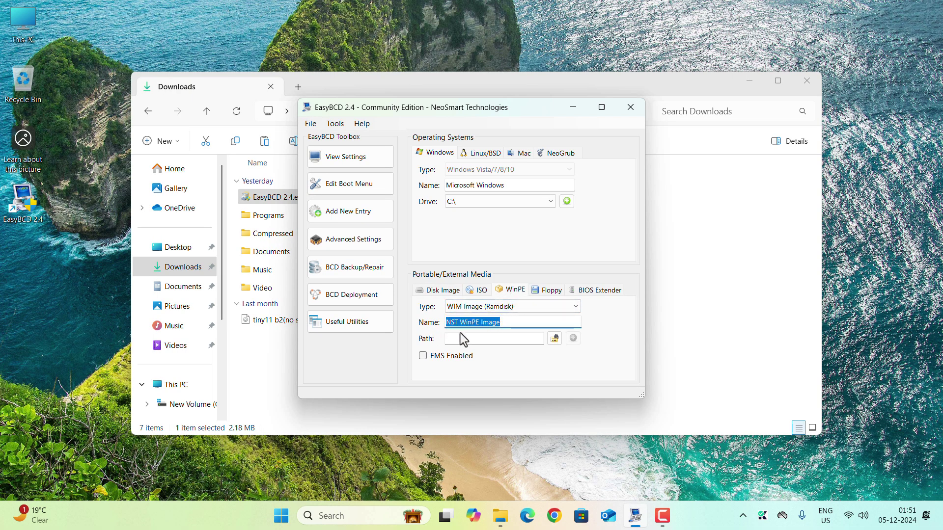
type("Windows ")
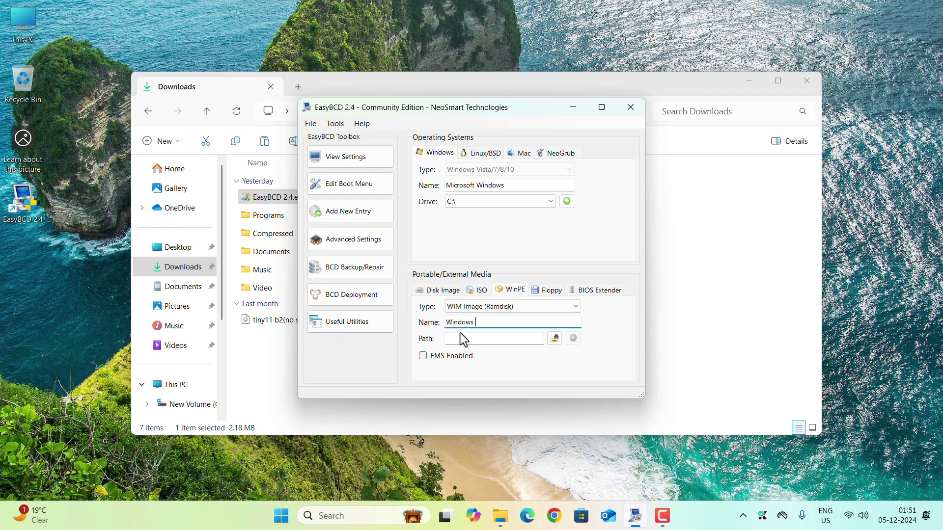
type("11 Lite")
- Set the entry's path to Y:\sources\boot.wim, add it to the boot menu, and close EasyBCD
left_click(555, 339)
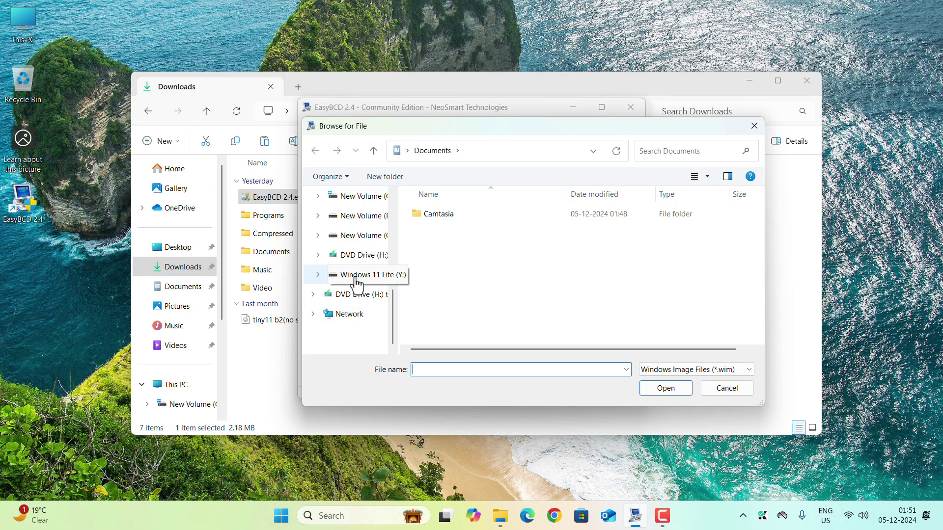
left_click(356, 279)
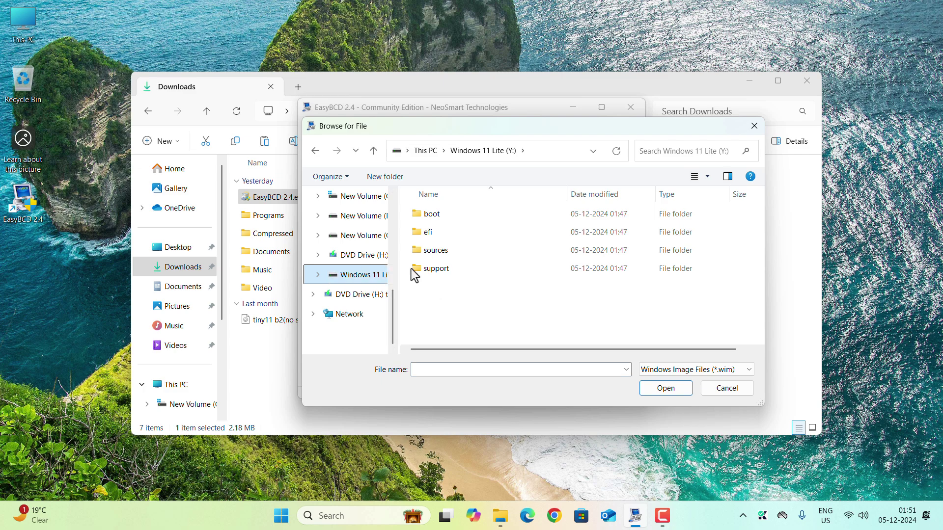
double_click(441, 251)
scroll(441, 254, "down", 1)
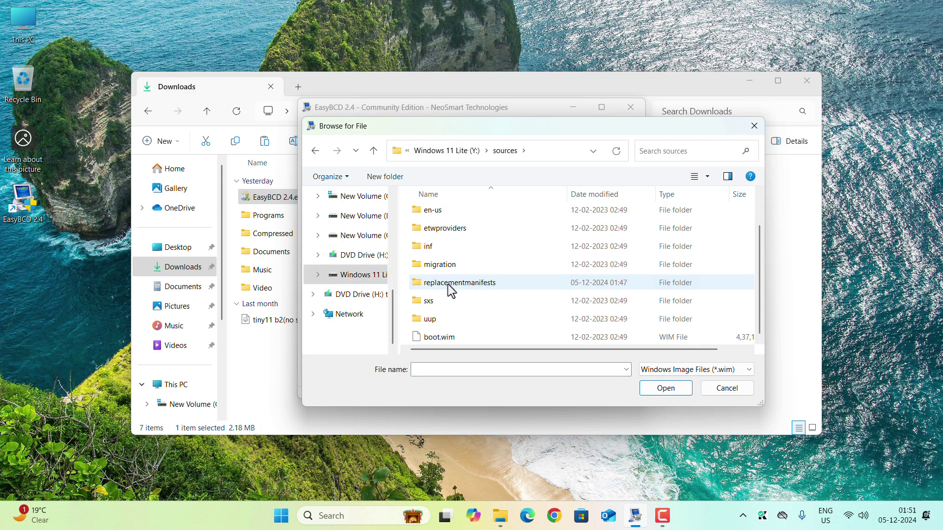
left_click(444, 336)
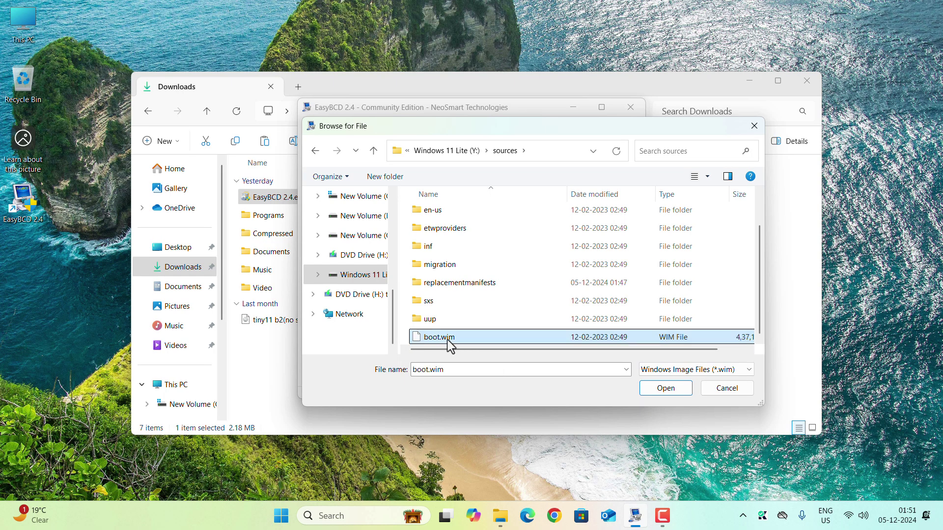
left_click(663, 388)
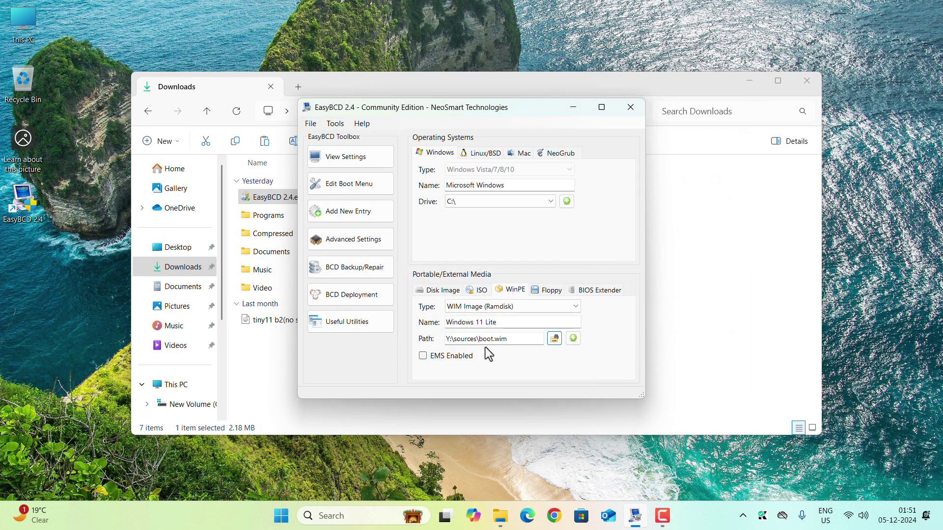
left_click(573, 339)
left_click(632, 107)
- Dismiss the recovery tool promo, close the Downloads window, and restart the computer
left_click(614, 360)
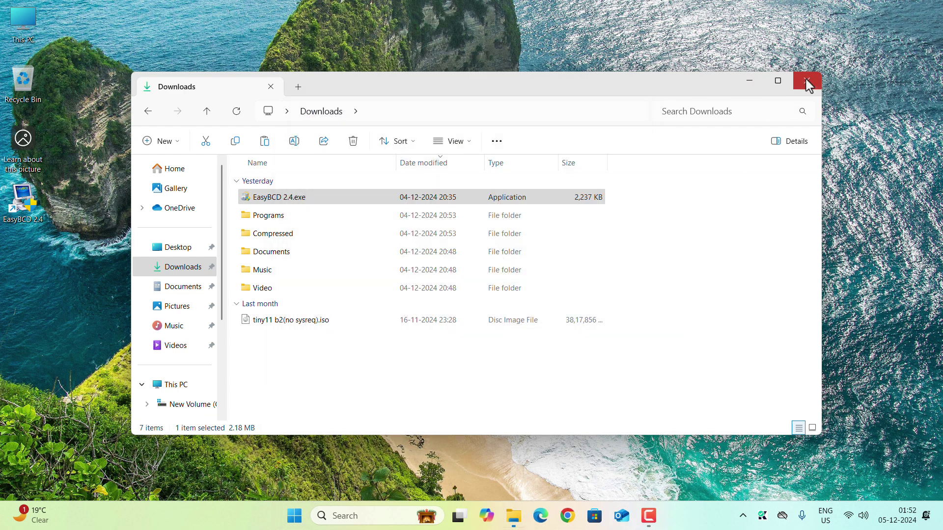
left_click(806, 80)
left_click(295, 519)
left_click(622, 475)
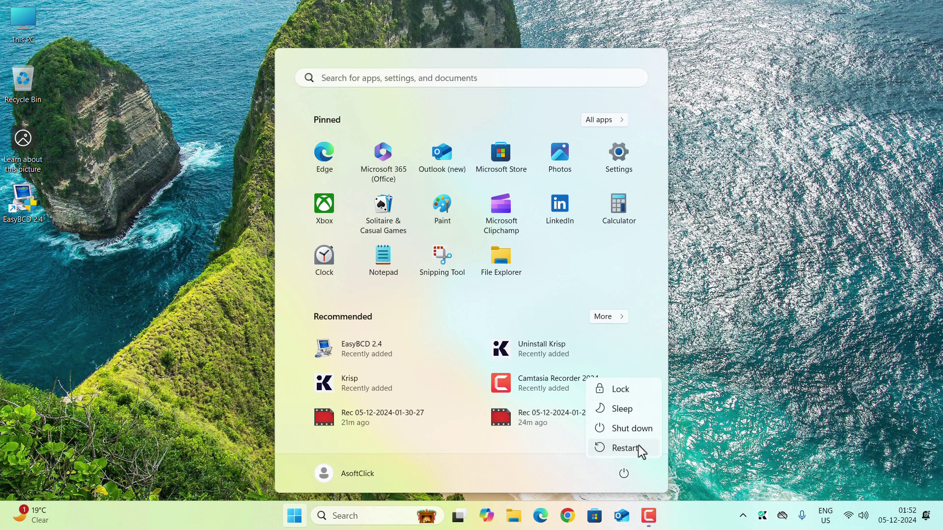
left_click(626, 450)
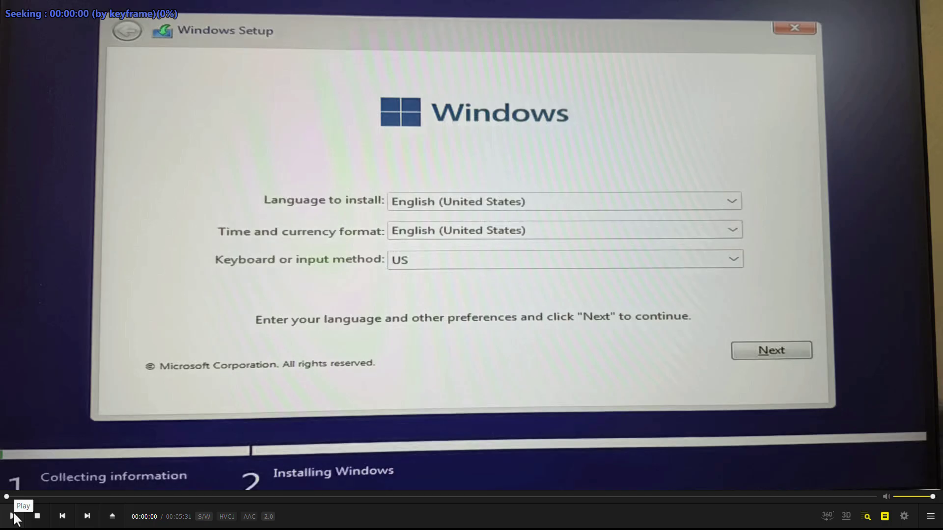
- Accept the Microsoft Software License Terms and go on to the install-location page
left_click(12, 516)
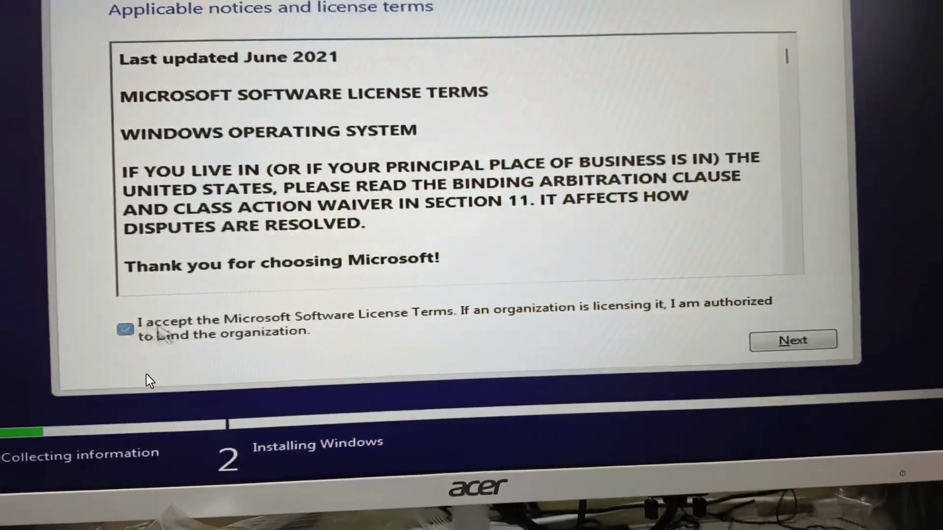
left_click(835, 340)
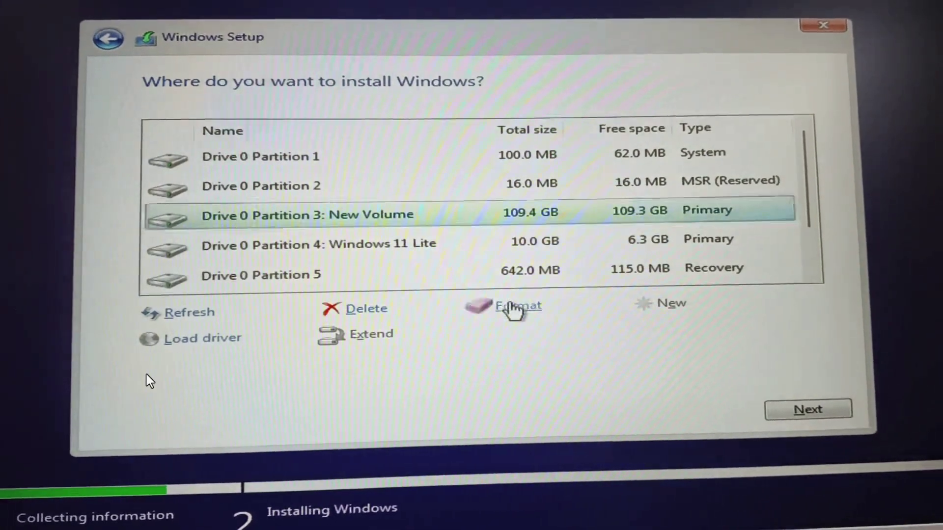
- Format Drive 0 Partition 3 (109.4 GB), confirm the data erase, and begin installing Windows there
left_click(514, 309)
left_click(680, 328)
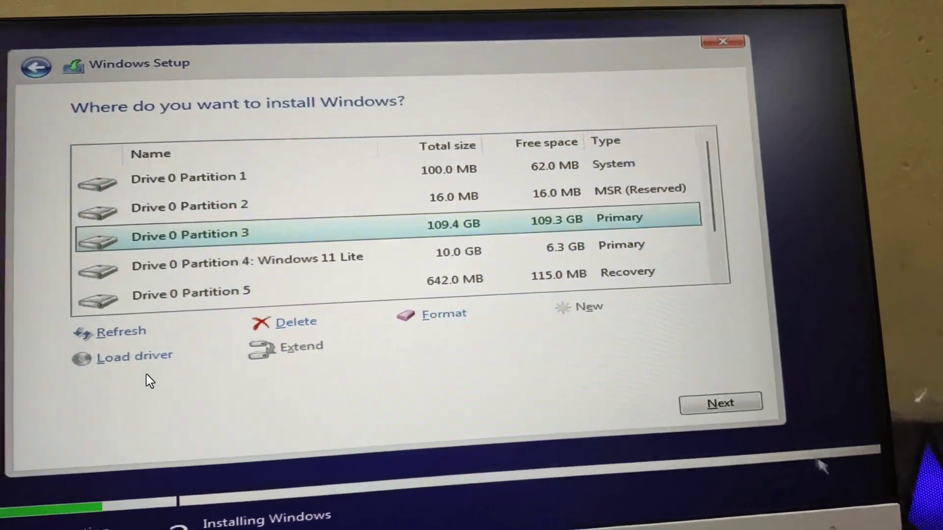
left_click(717, 407)
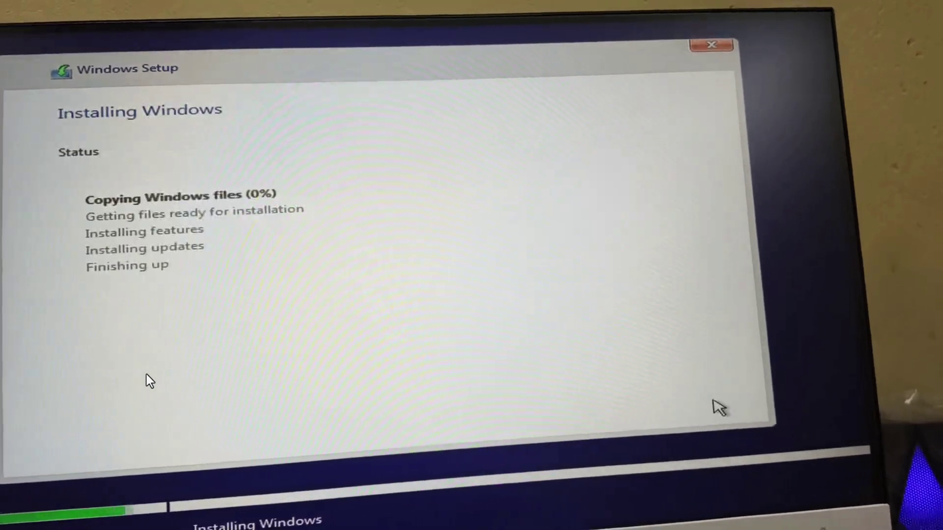